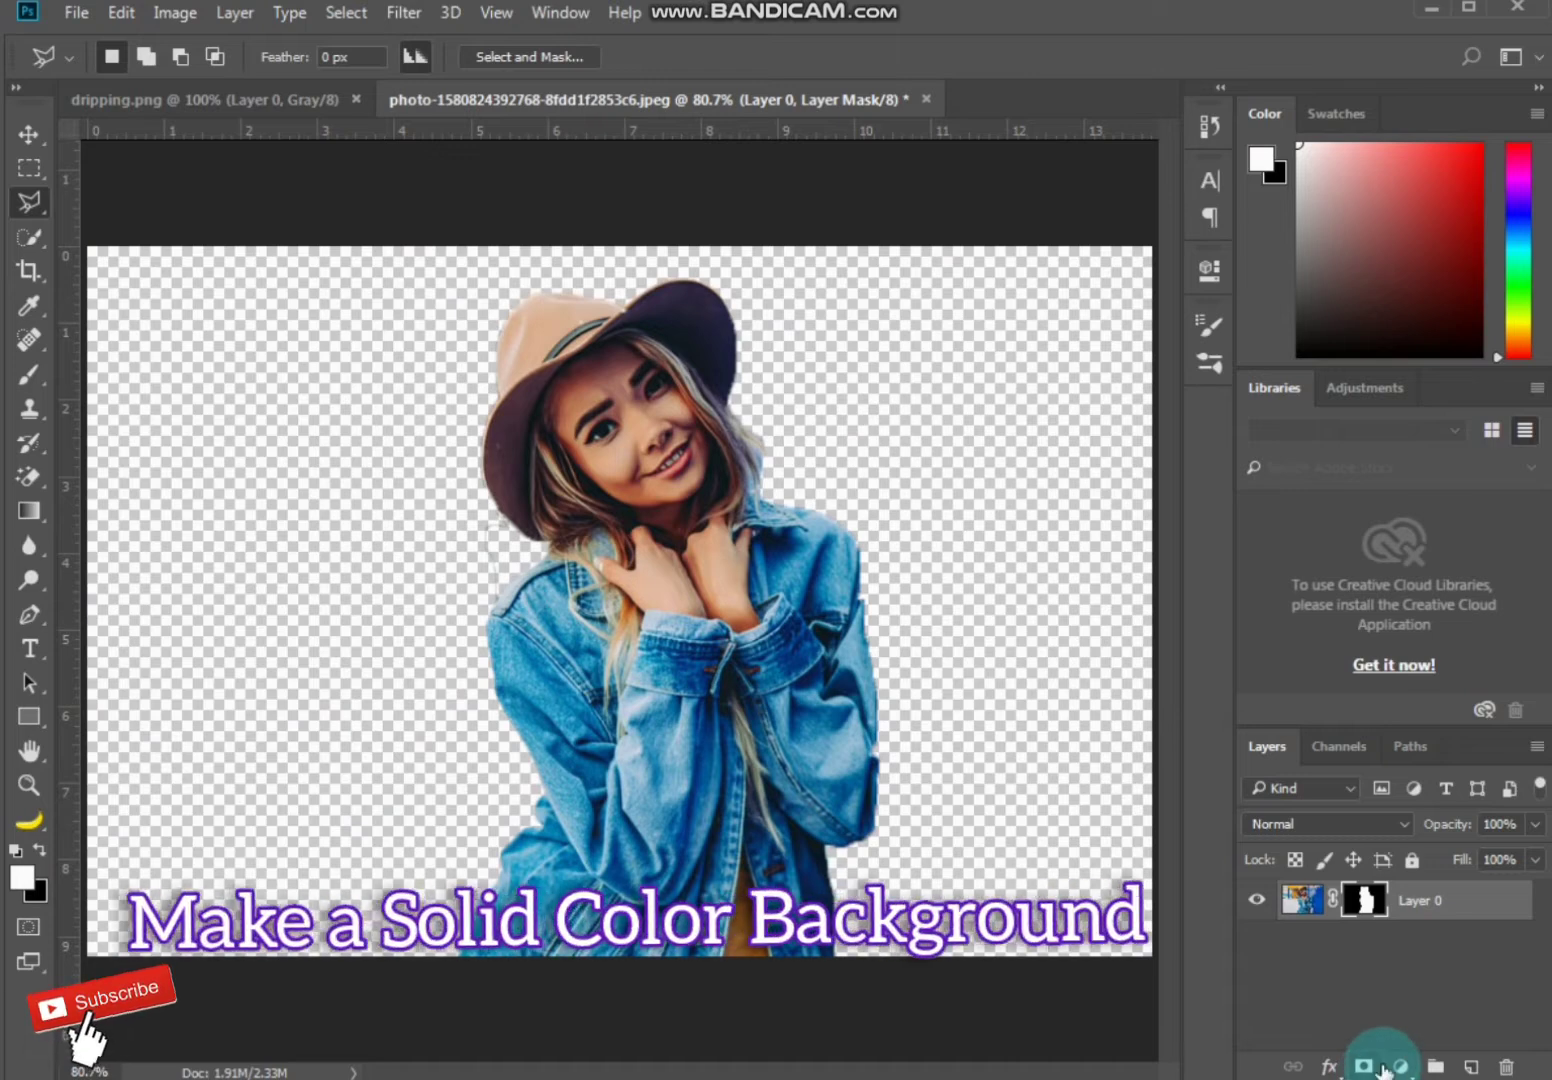
Add an orange (fba900) solid colour fill layer and place it beneath the cut-out portrait in Layer 0
click(1400, 1066)
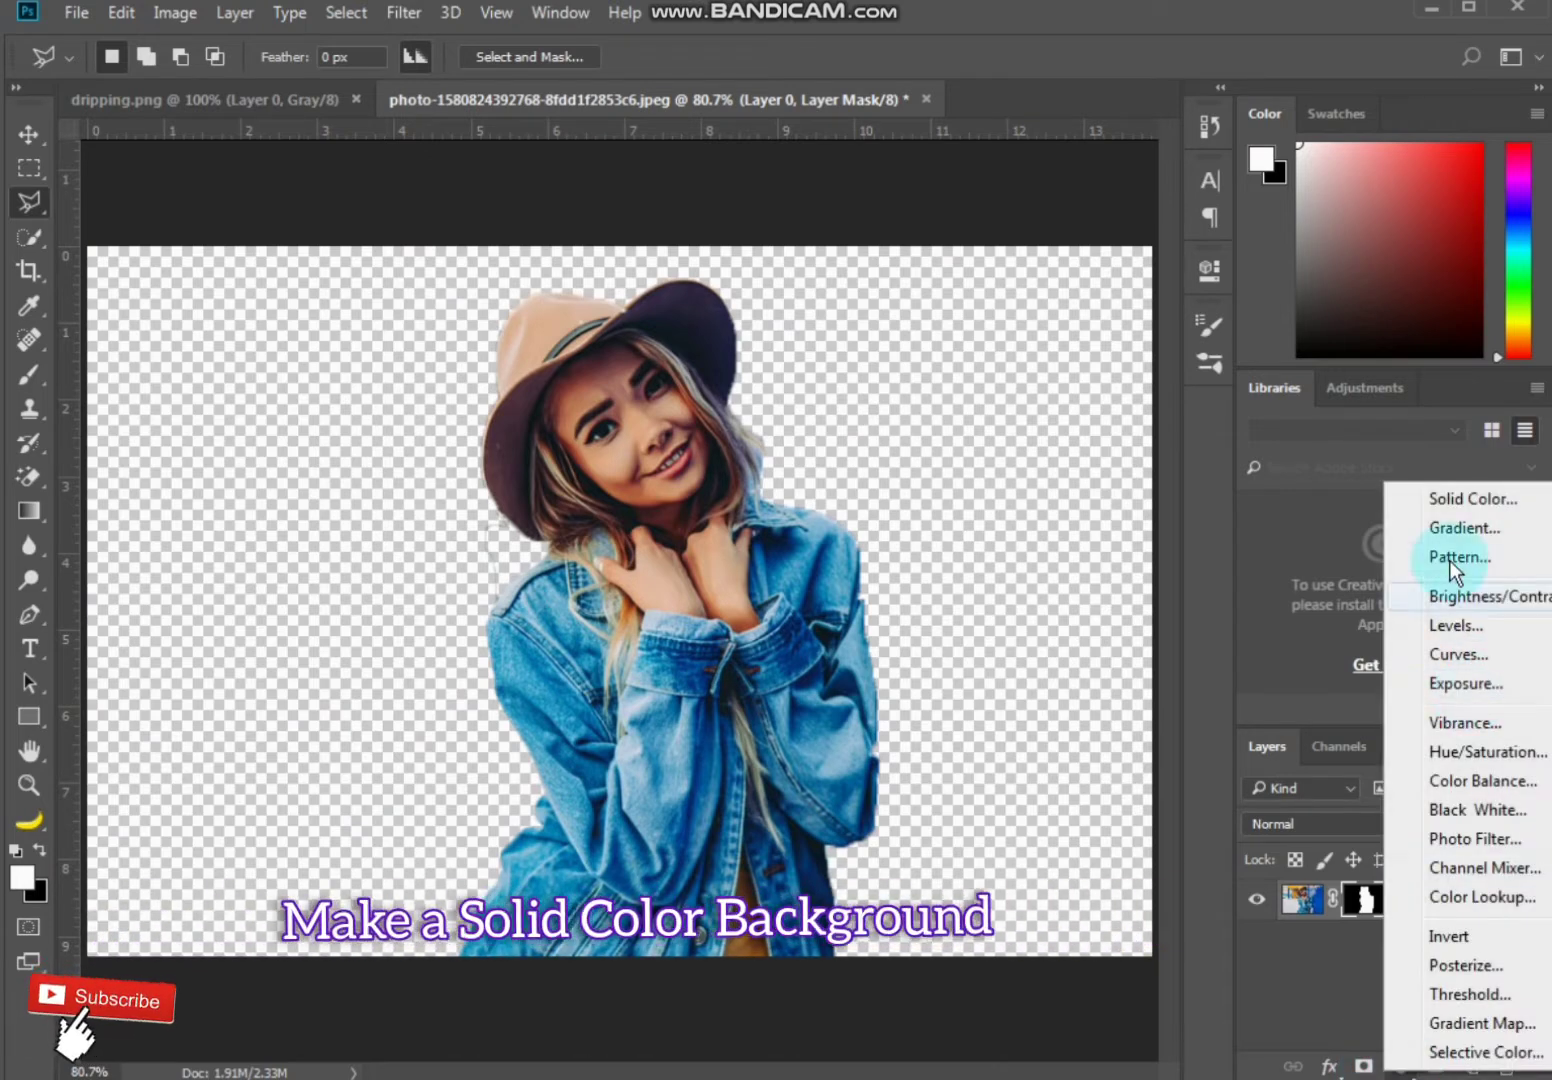
click(1447, 504)
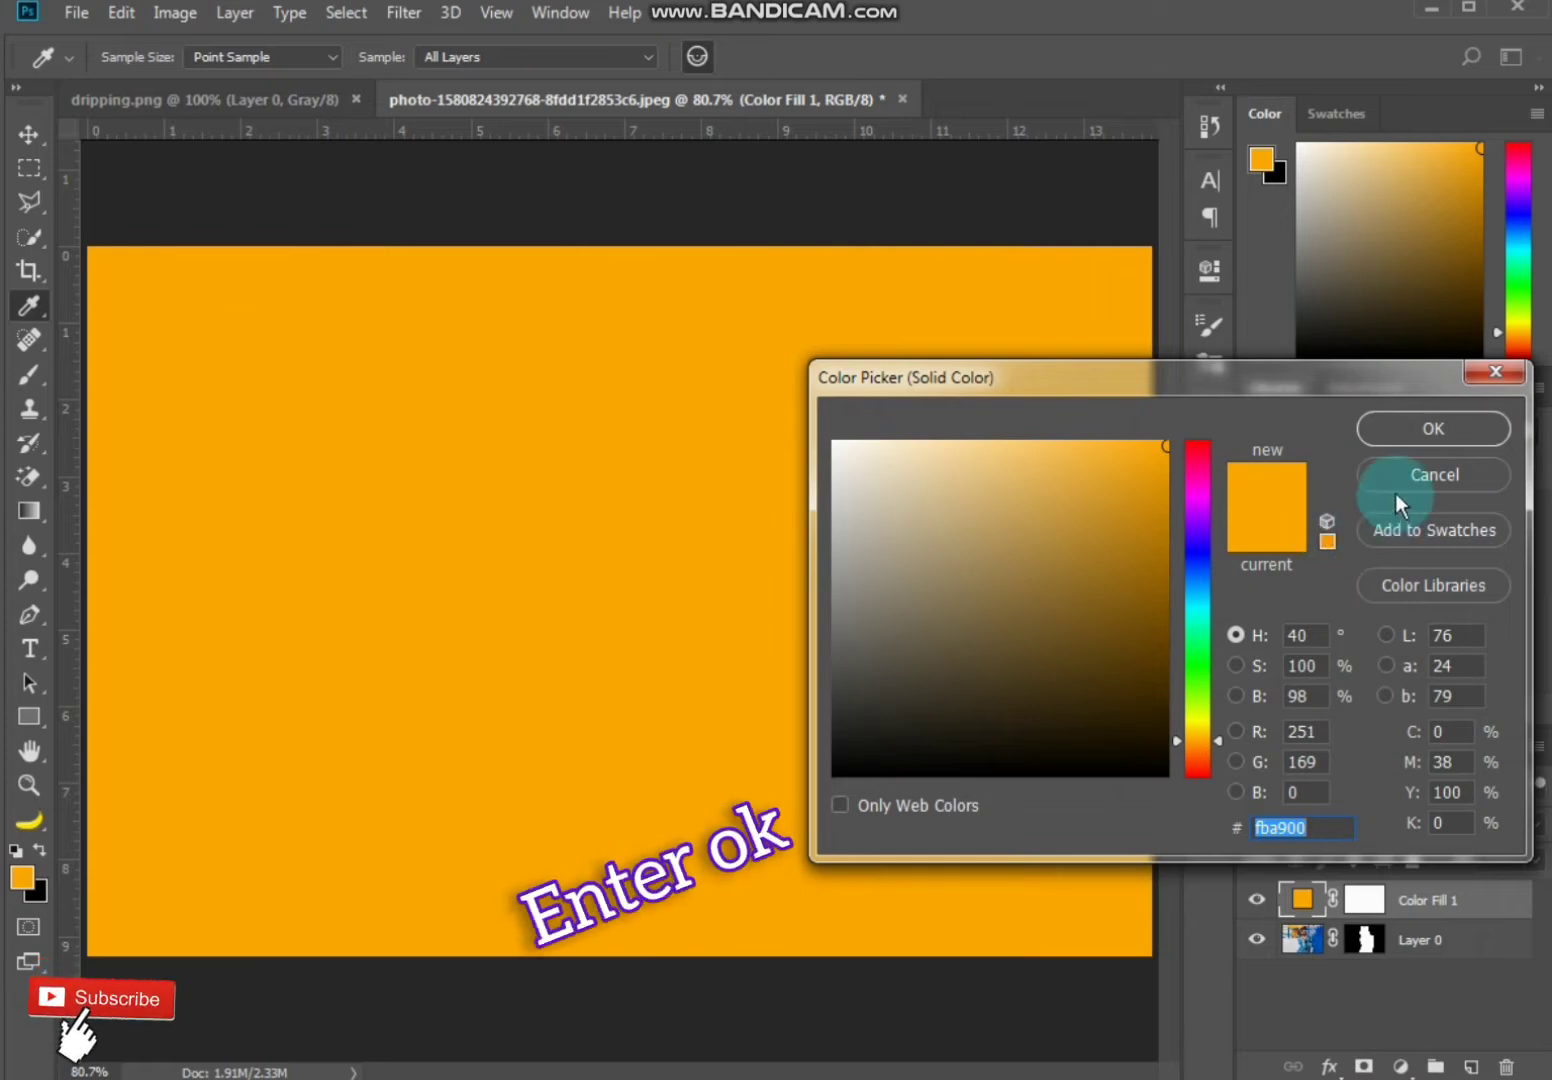
click(1390, 432)
drag(1412, 897, 1368, 938)
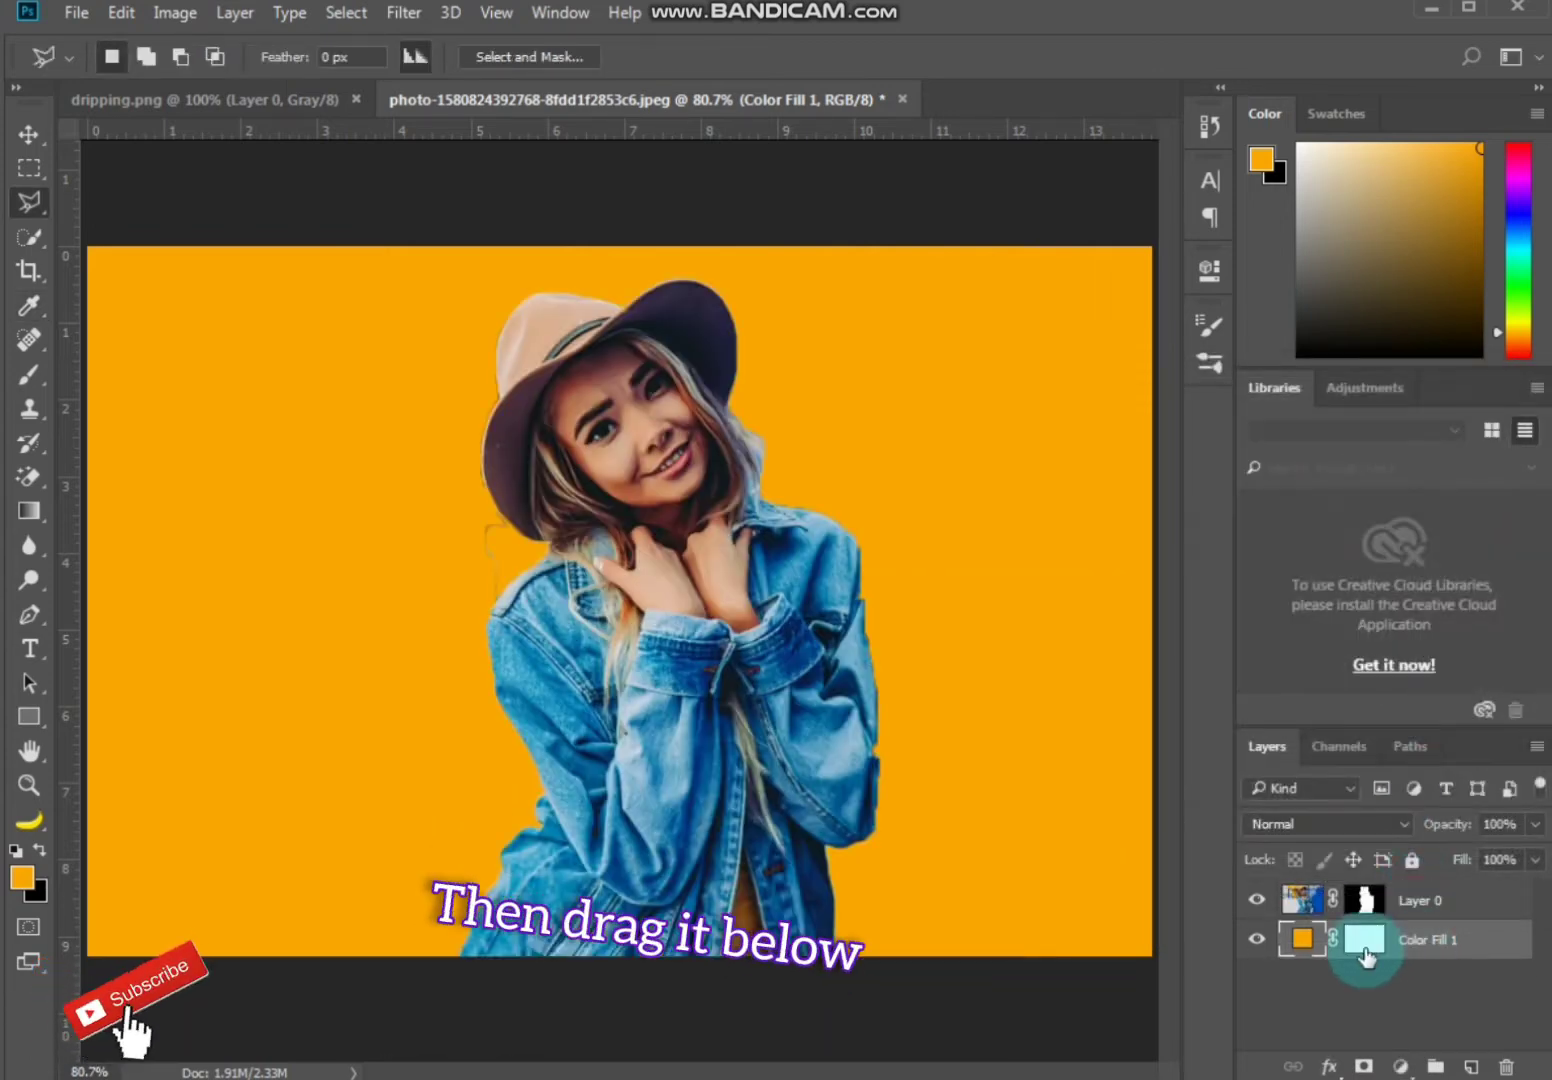
Recolour the solid fill to the pale blue-grey c2cfe0, sampled from the light parts of the denim jacket
double_click(1303, 938)
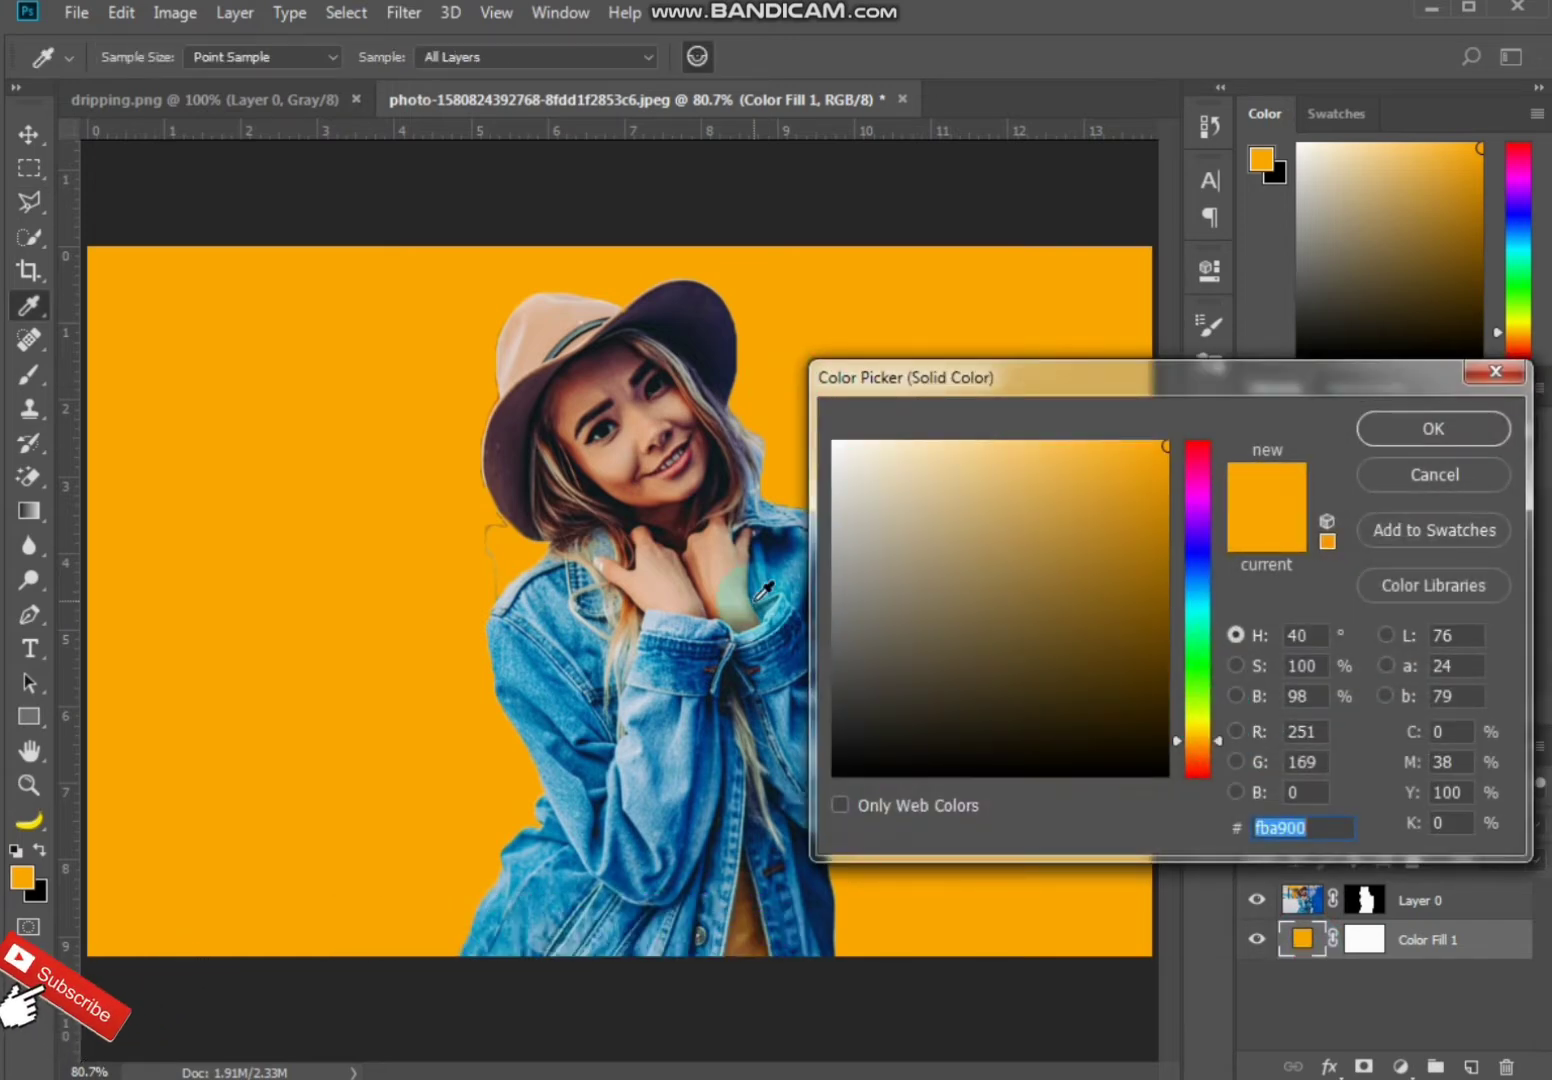
click(673, 616)
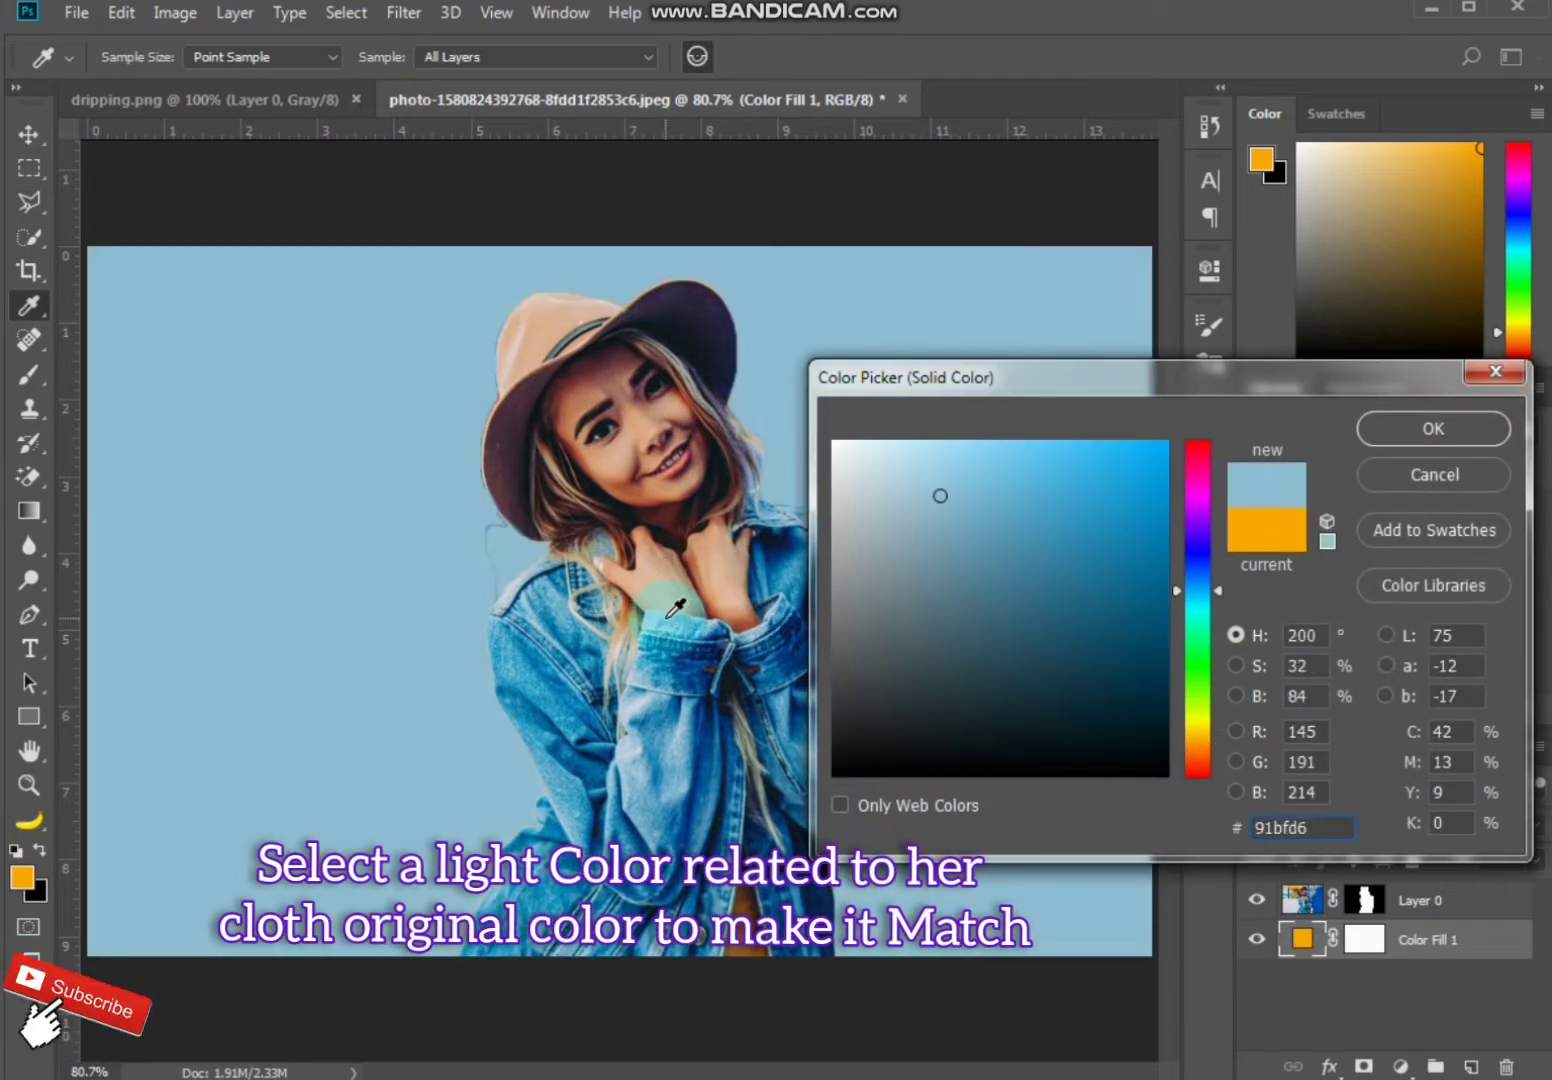
click(664, 614)
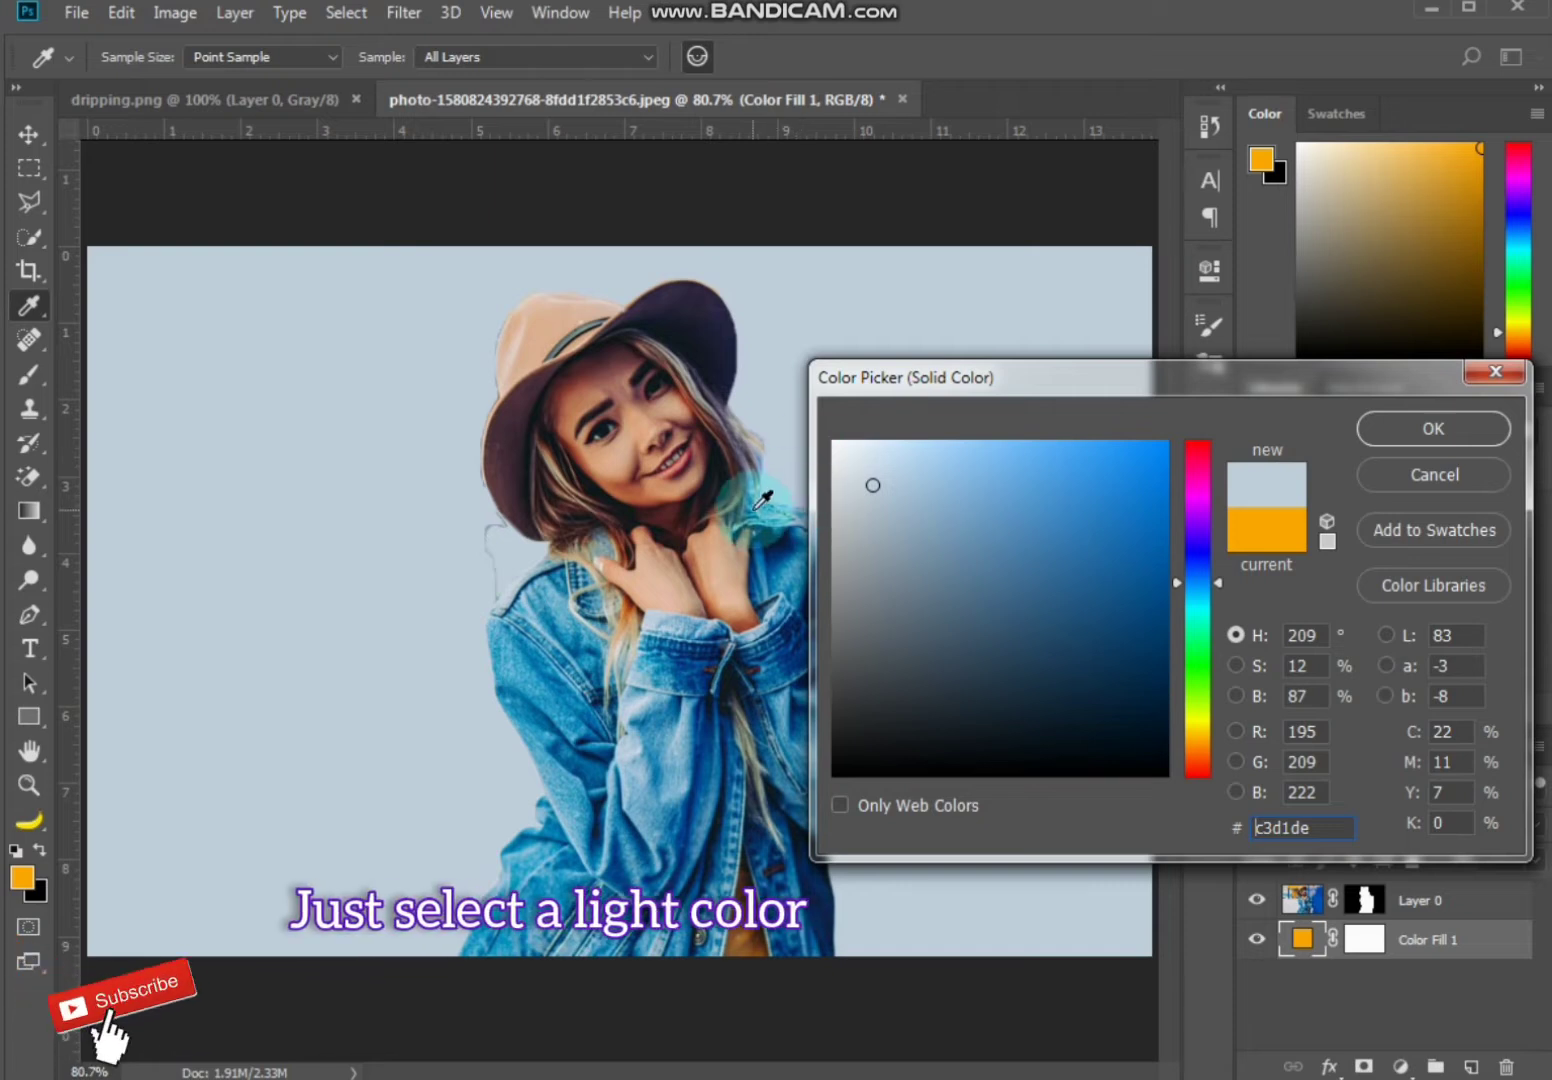
click(688, 770)
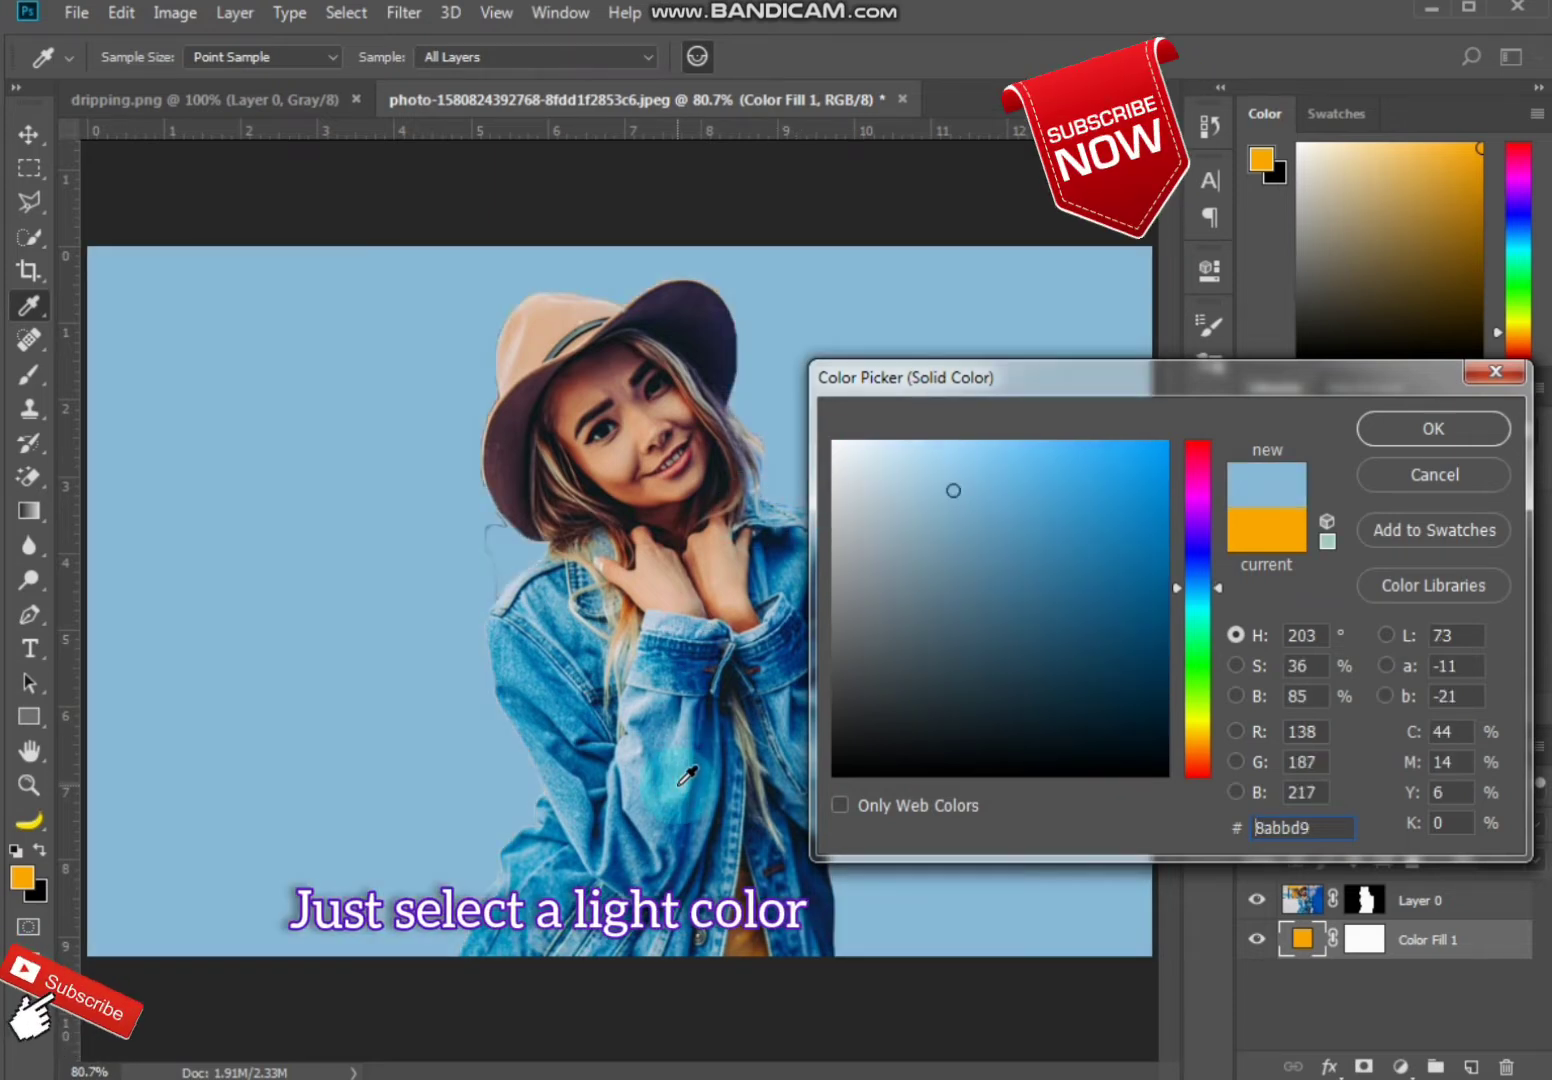
click(640, 670)
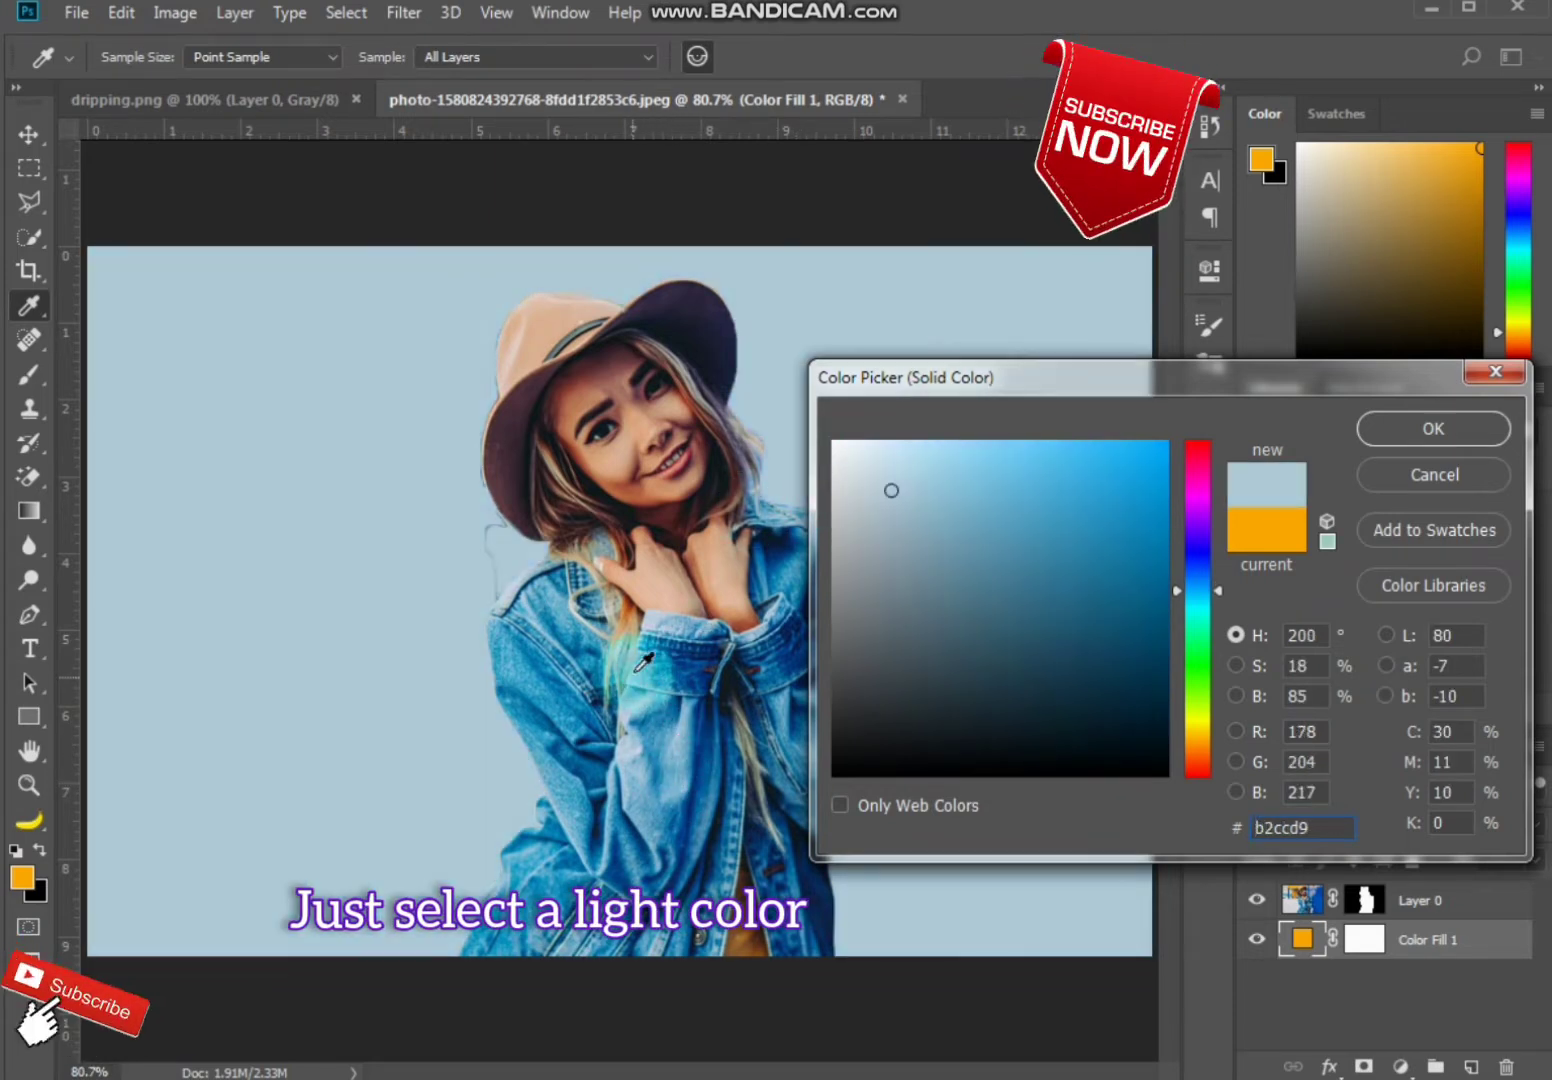
click(664, 612)
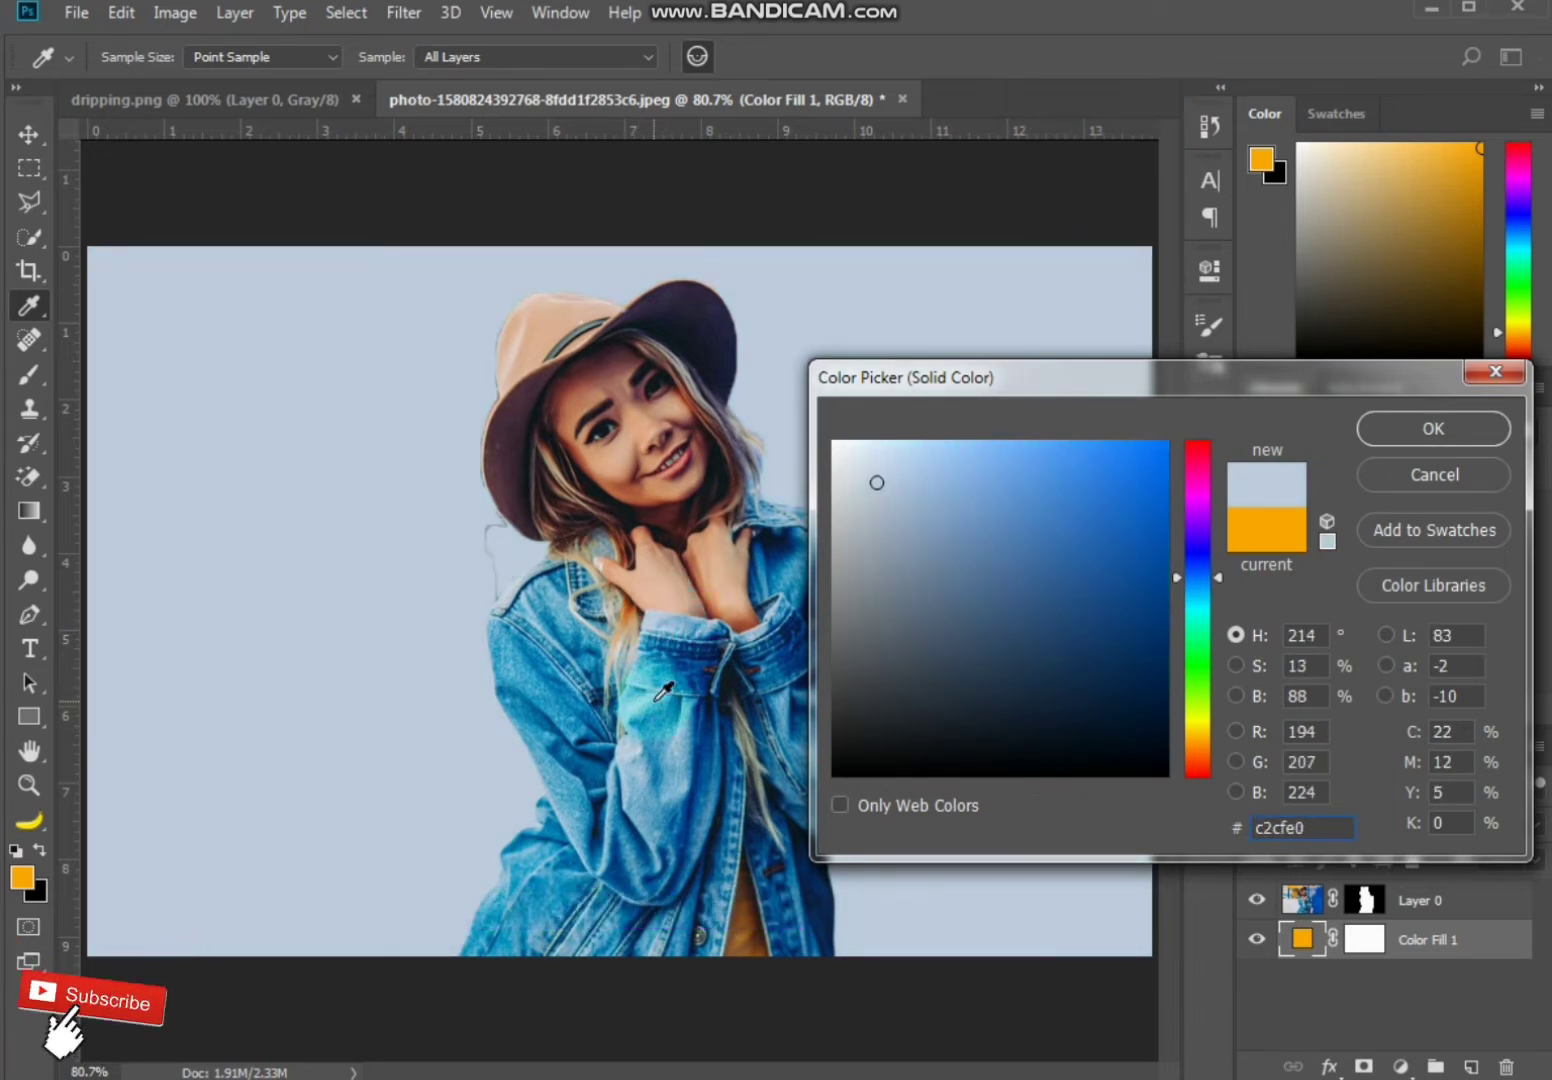
click(1411, 428)
key(l)
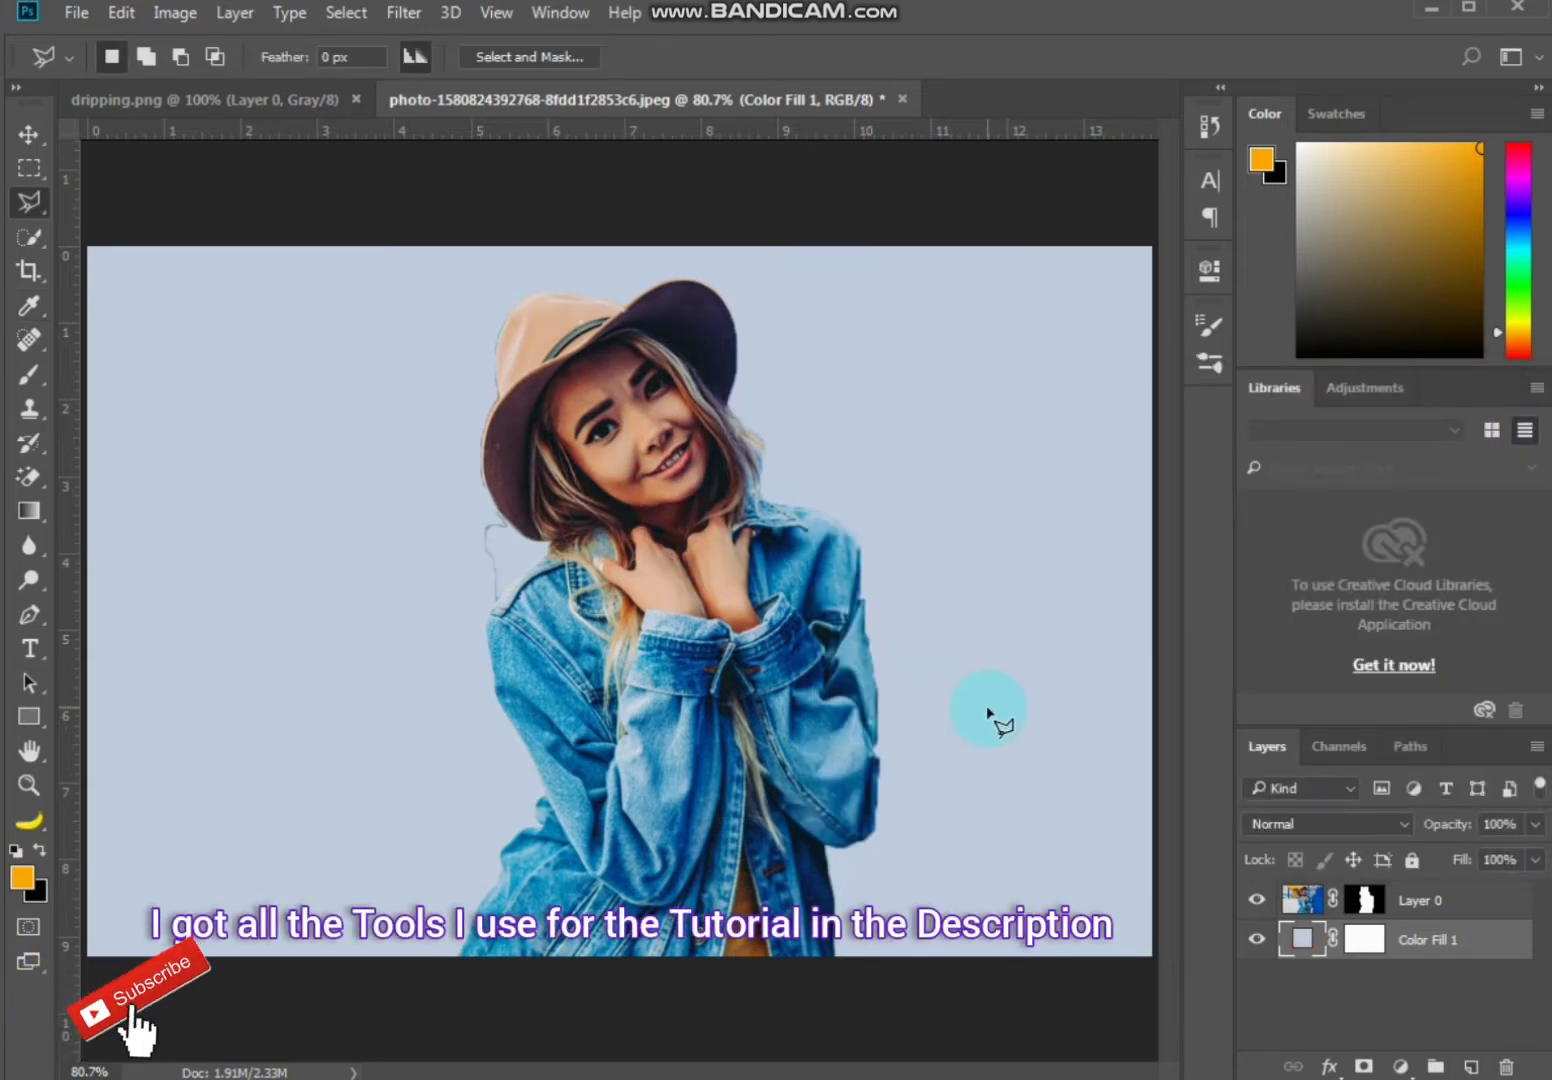
Copy the white drip layer from dripping.png into the portrait document, above Layer 0
click(1301, 899)
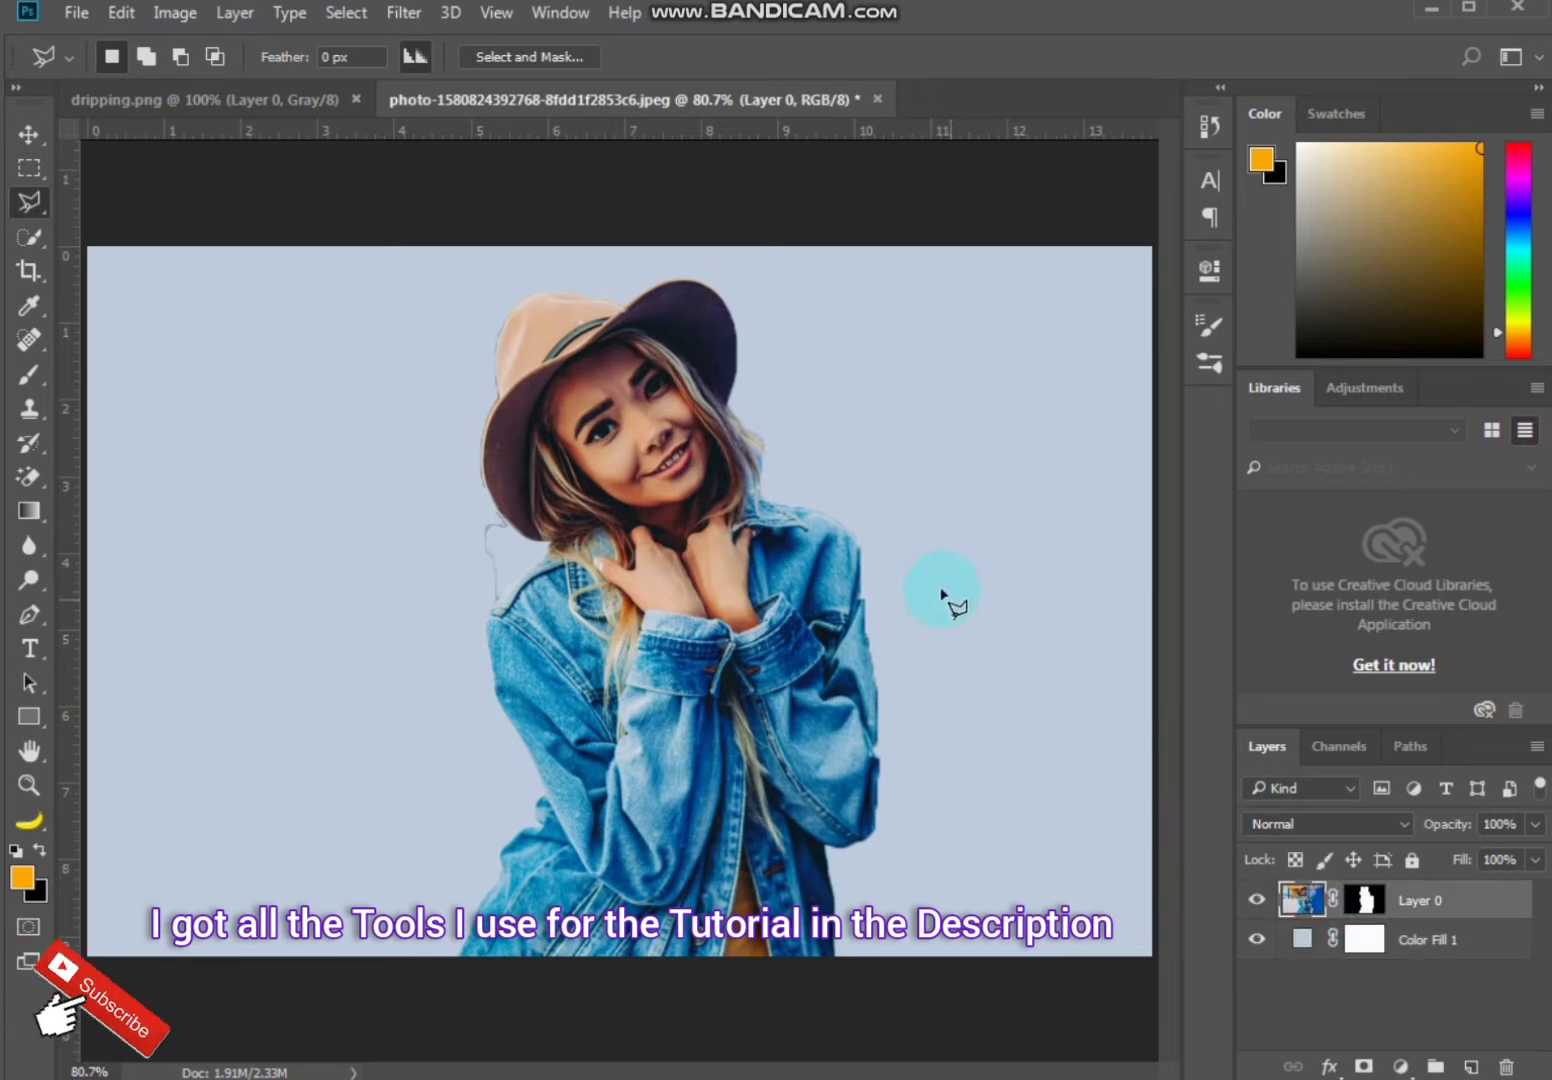
click(319, 97)
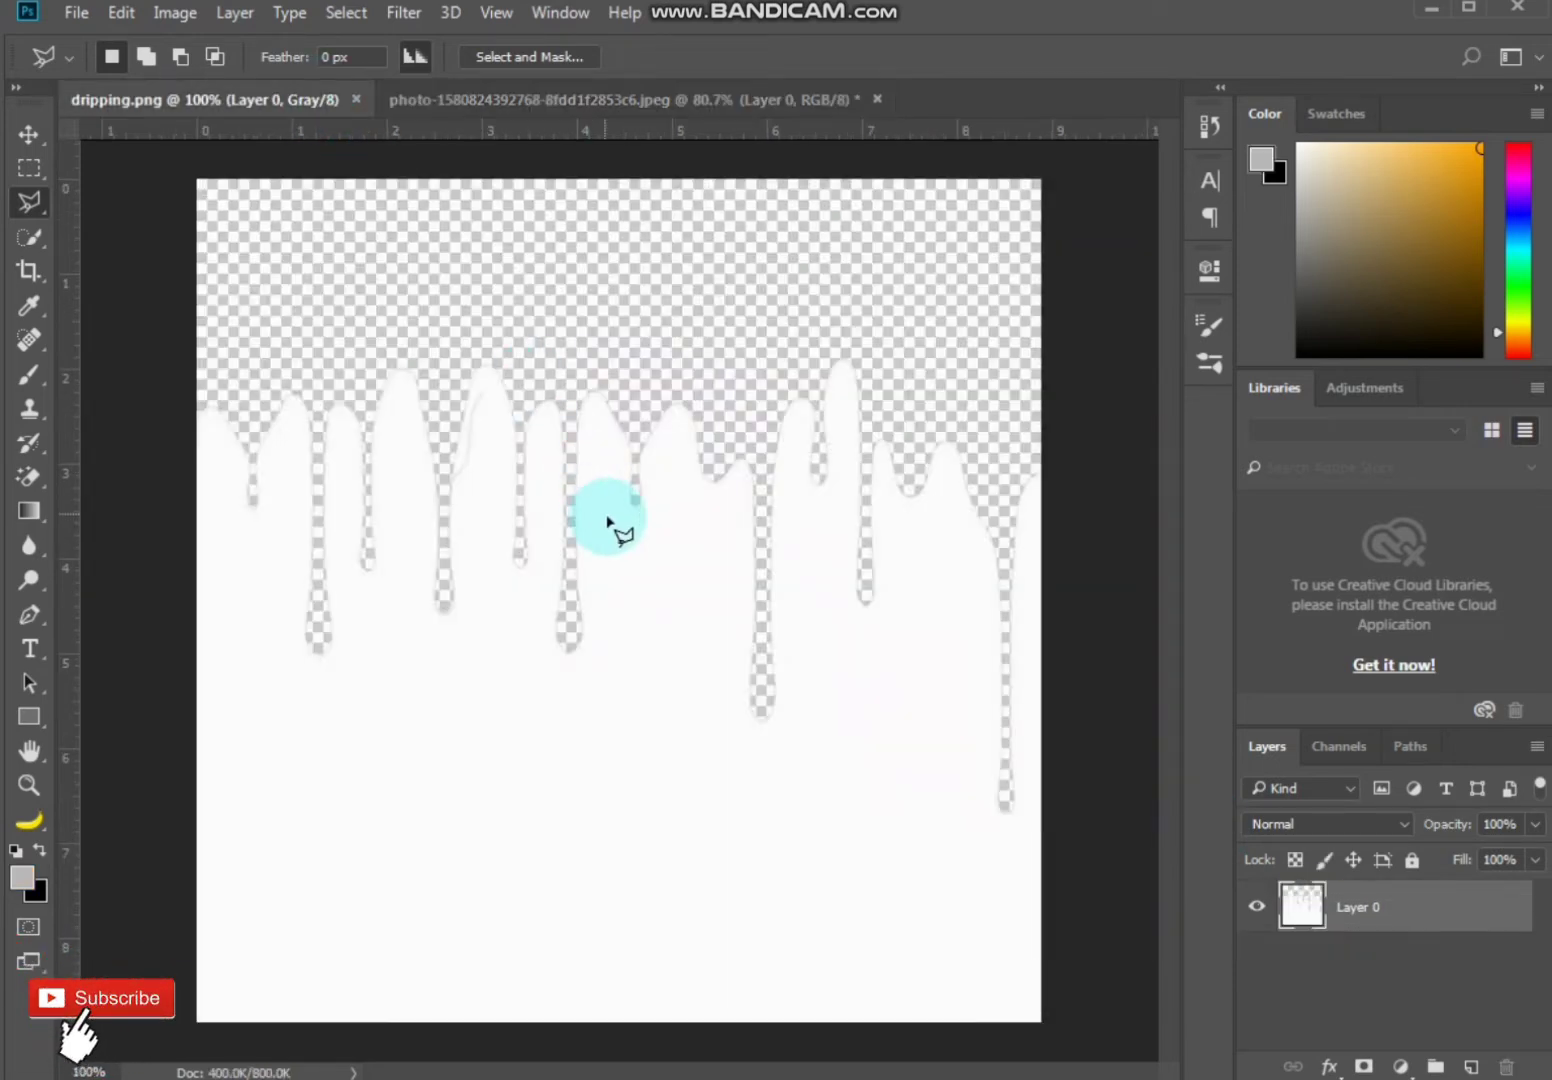
key(v)
mouse_move(607, 516)
mouse_down()
mouse_move(703, 350)
mouse_move(679, 104)
mouse_move(679, 759)
mouse_up()
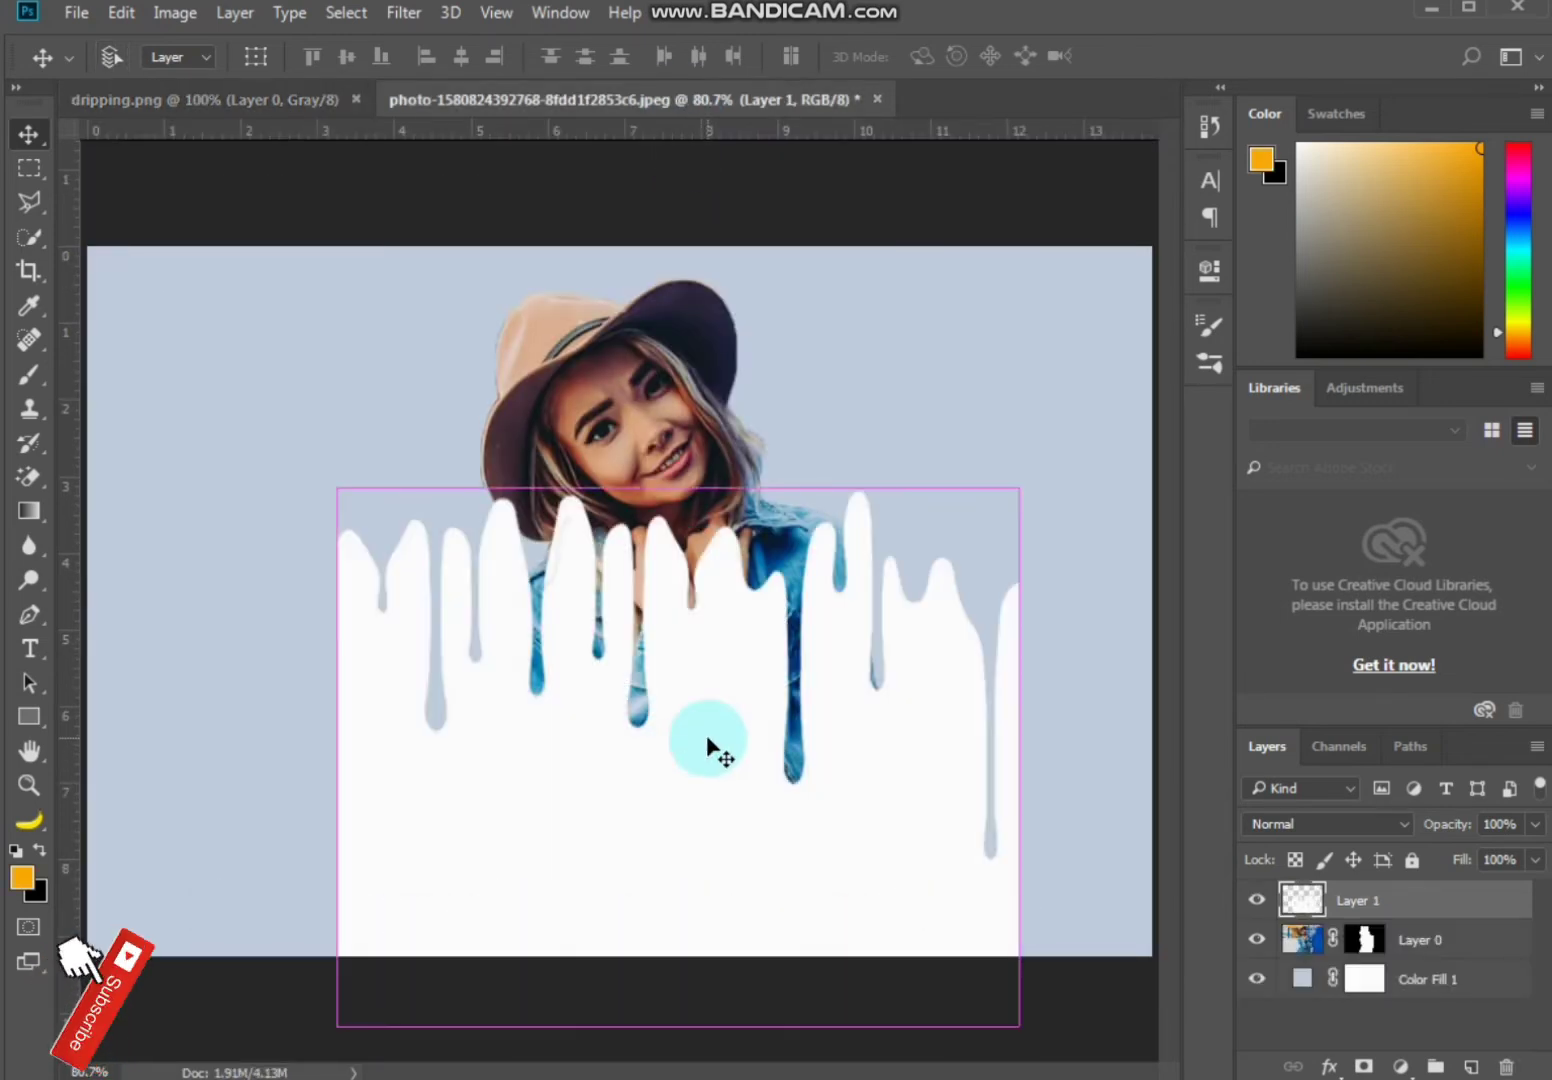
Scale the drip layer to about 55% width and 38% height and move it over the jacket's lower edge
key(ctrl+t)
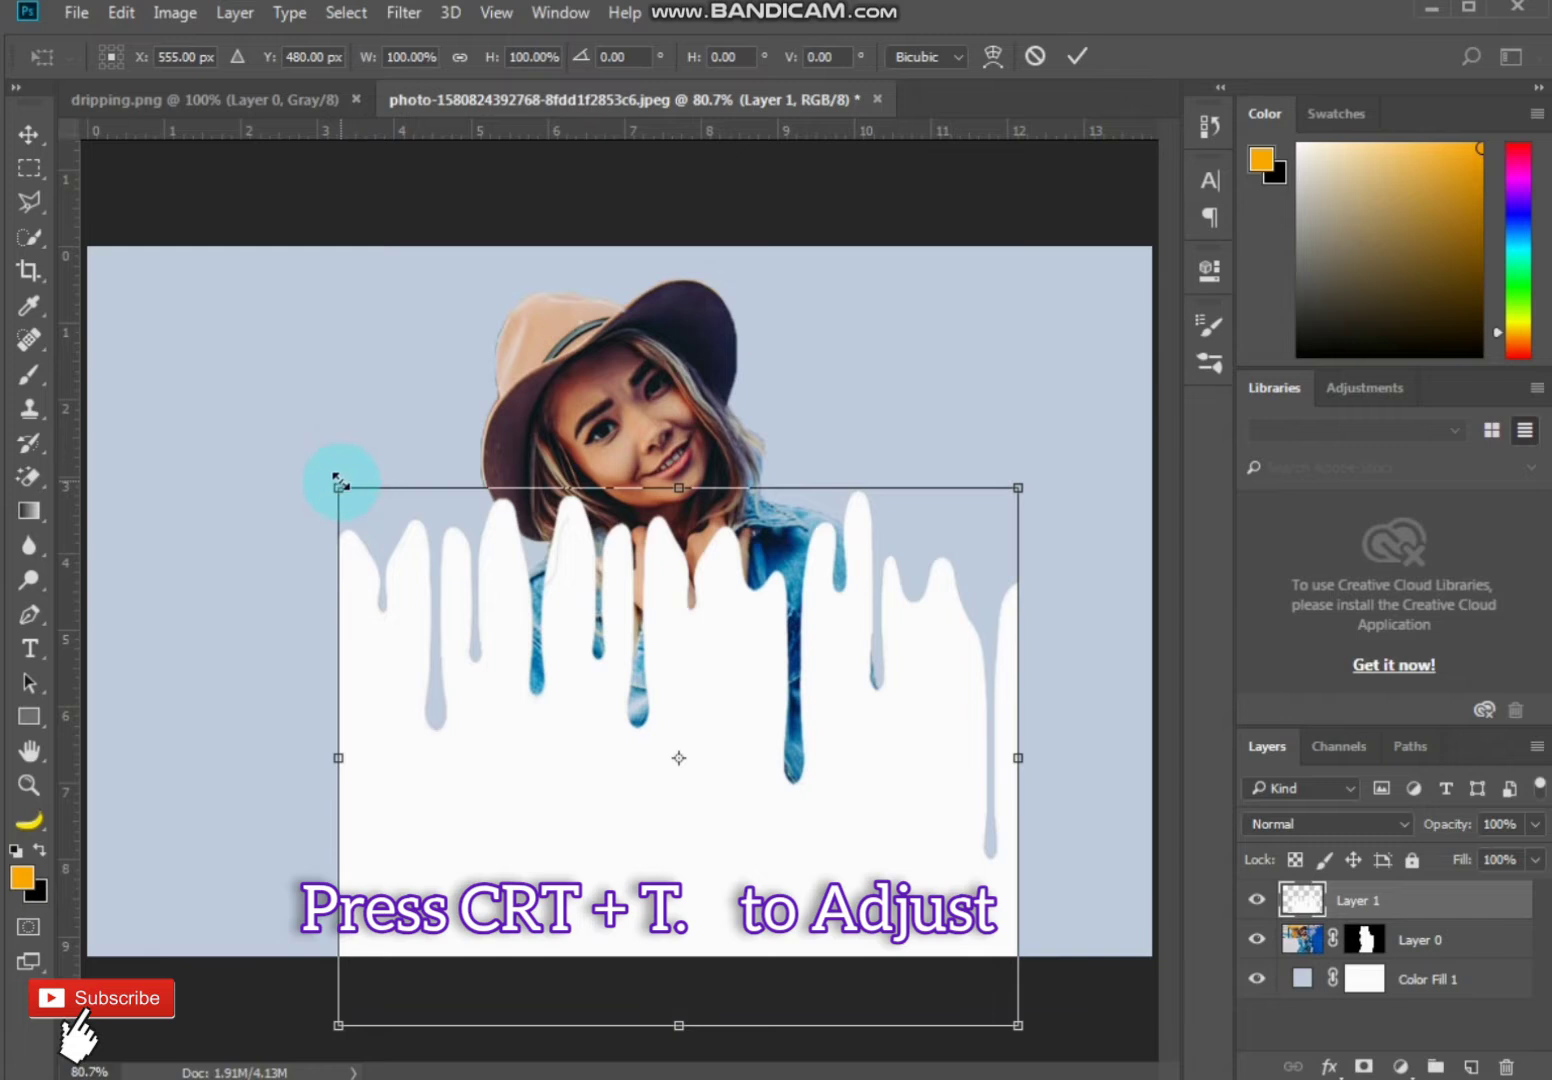
drag(340, 485, 706, 816)
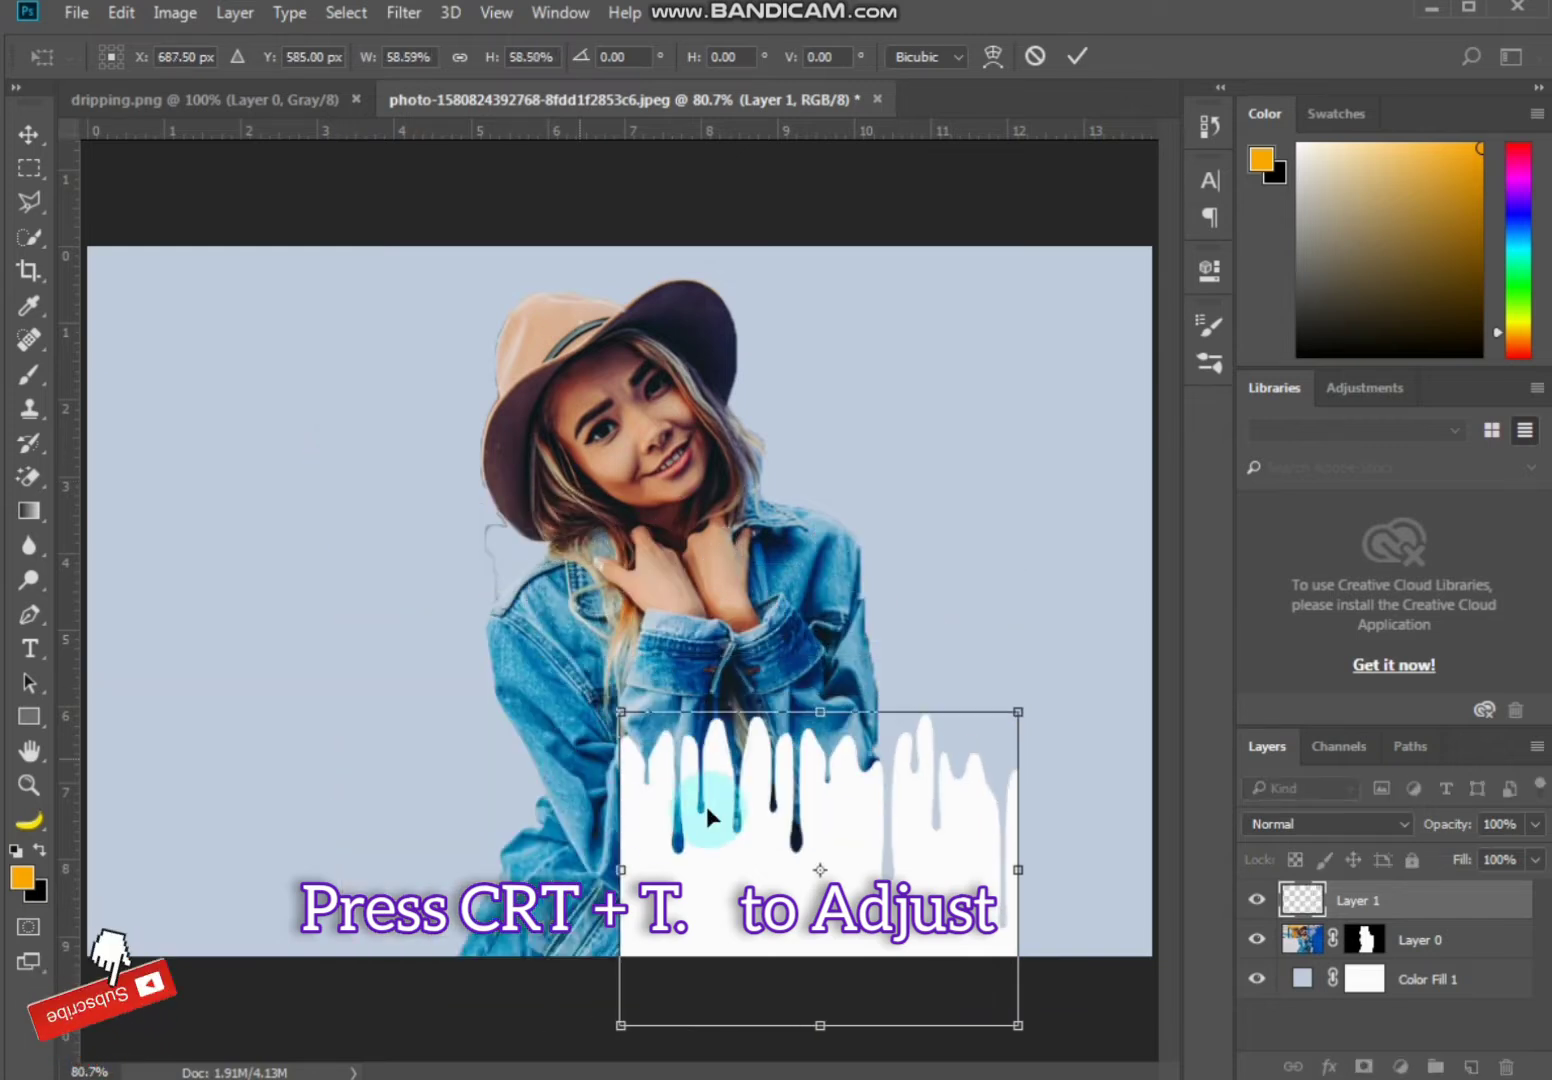
drag(621, 713, 669, 783)
drag(755, 883, 545, 859)
drag(490, 752, 528, 812)
drag(538, 906, 465, 906)
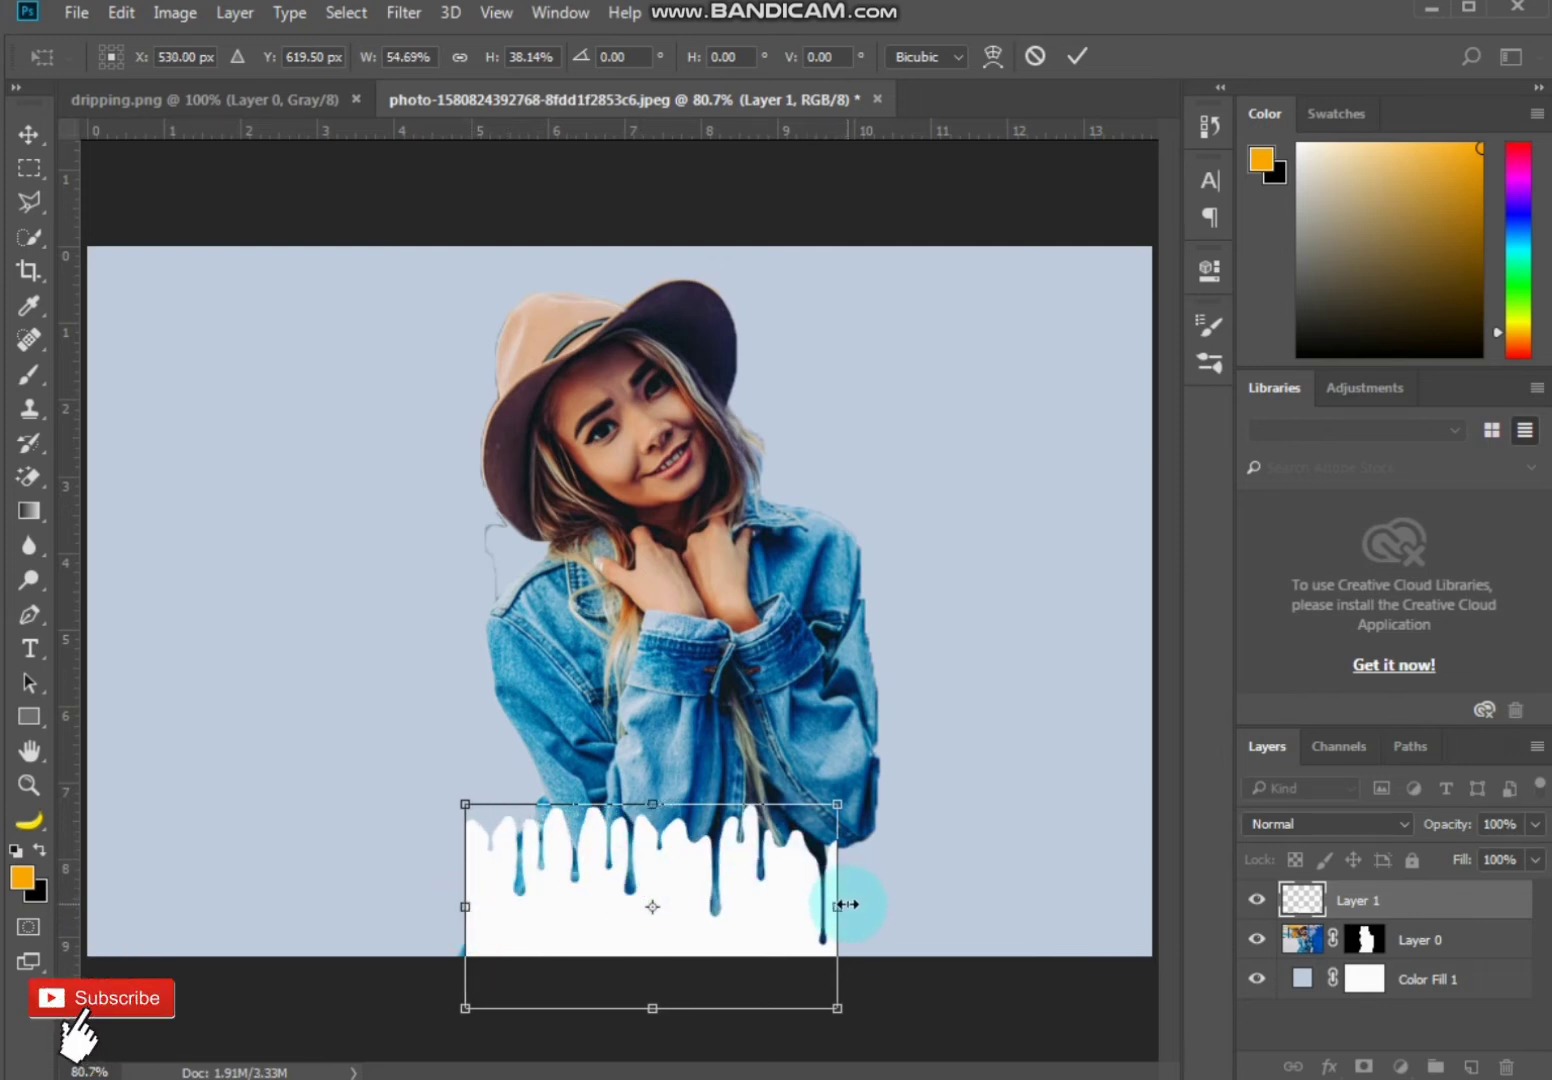
Stretch the drip layer to span the jacket's full width at about 43.5% height, and apply the transform
drag(837, 804, 871, 790)
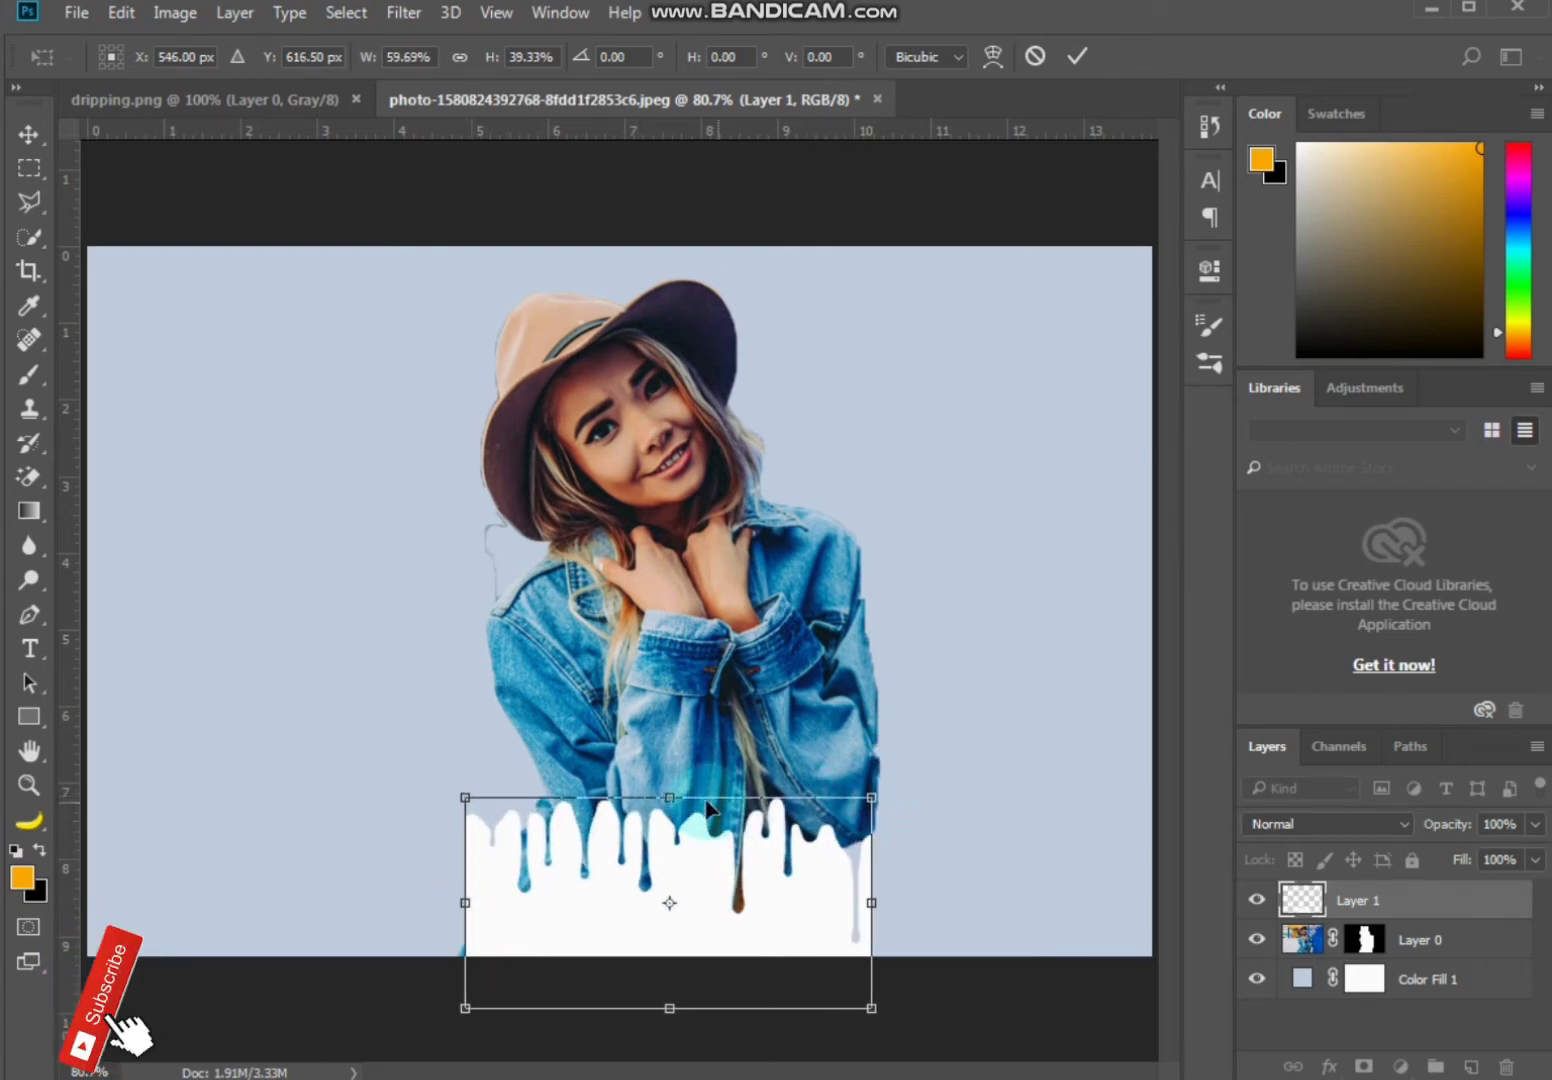
drag(669, 790, 675, 781)
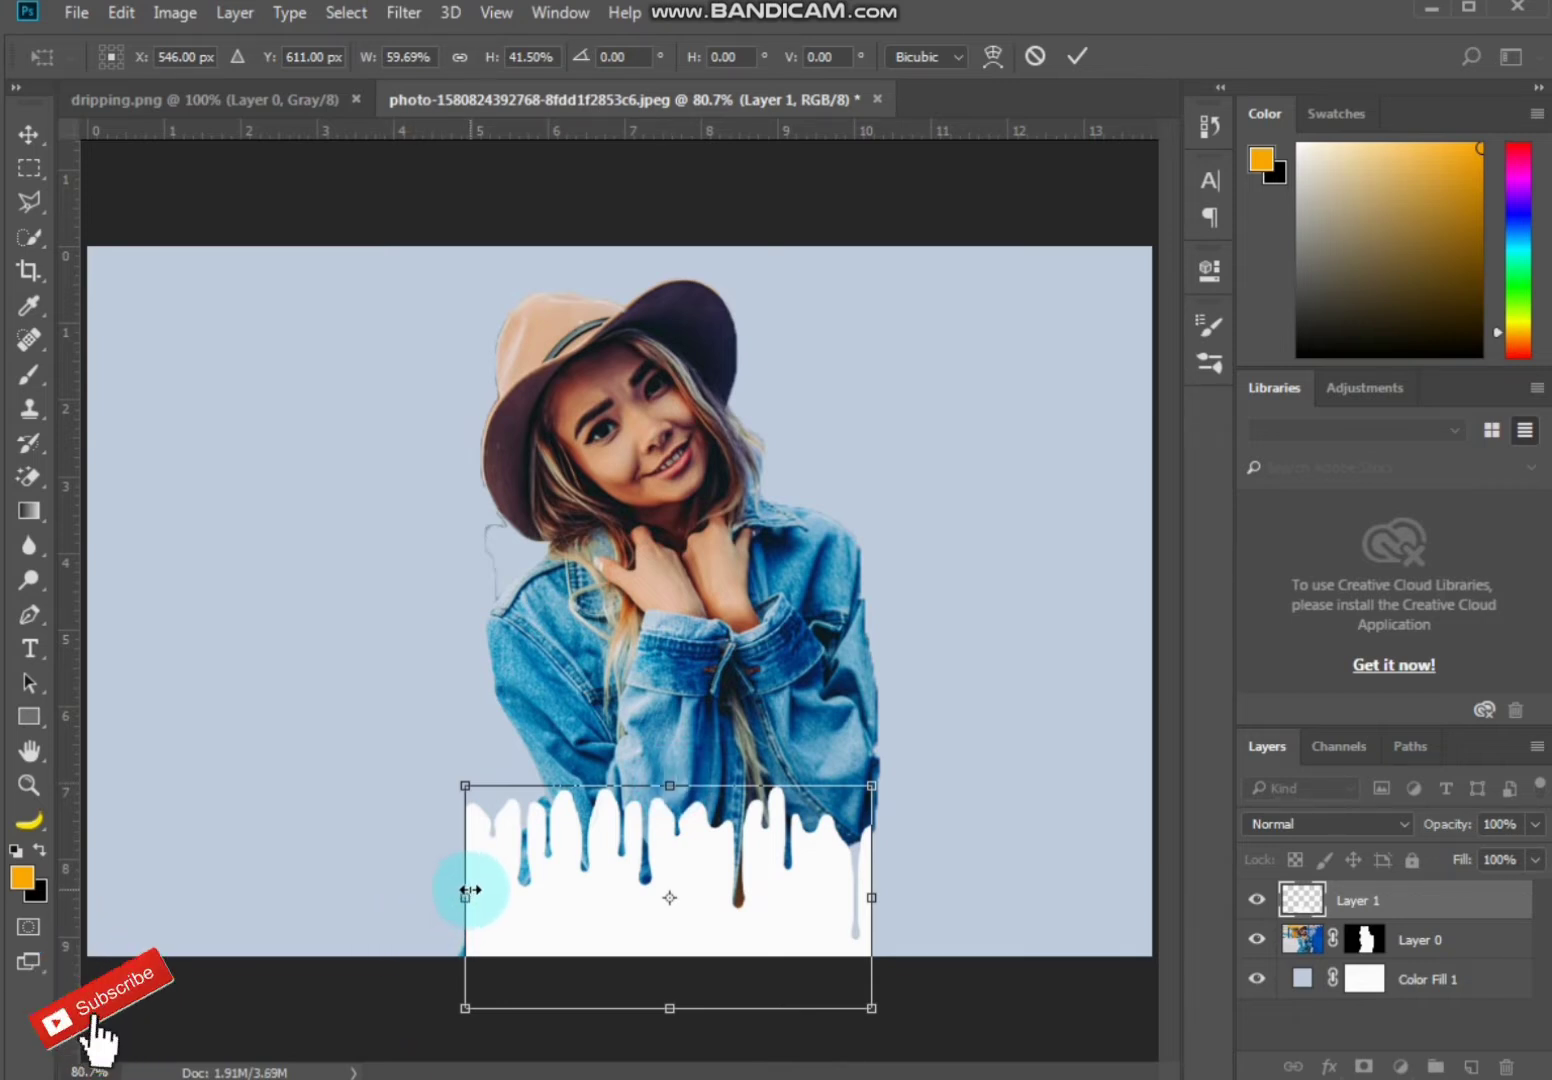
drag(466, 891, 460, 892)
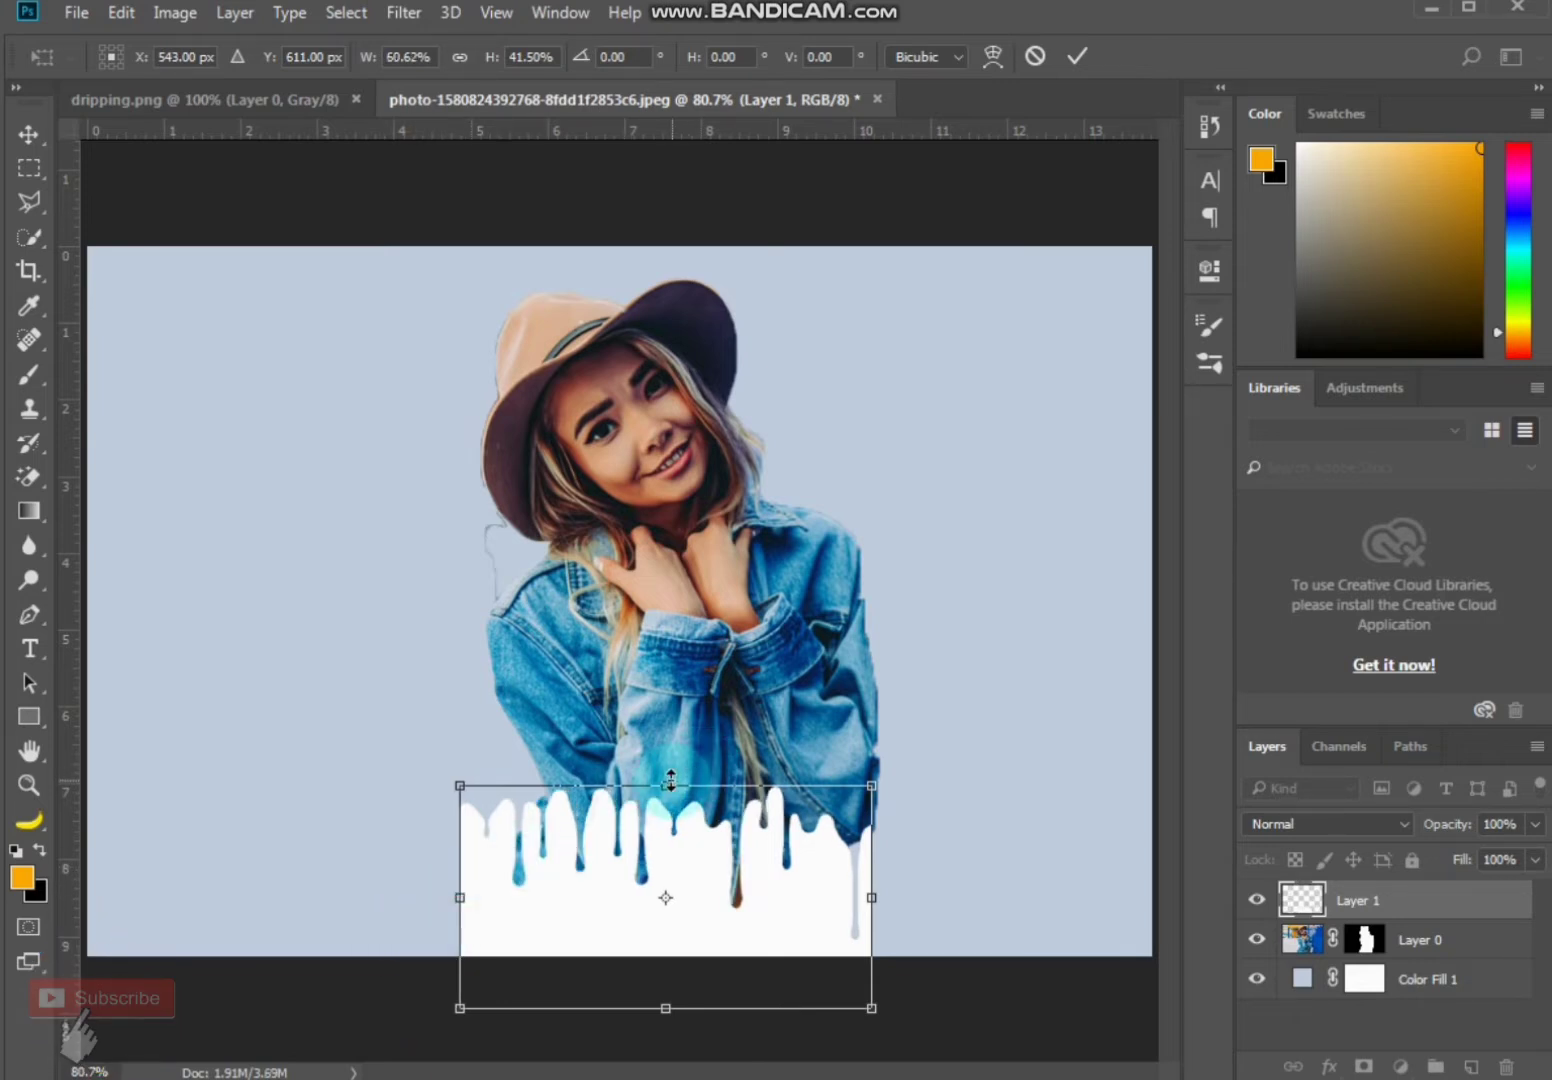
drag(670, 780, 668, 769)
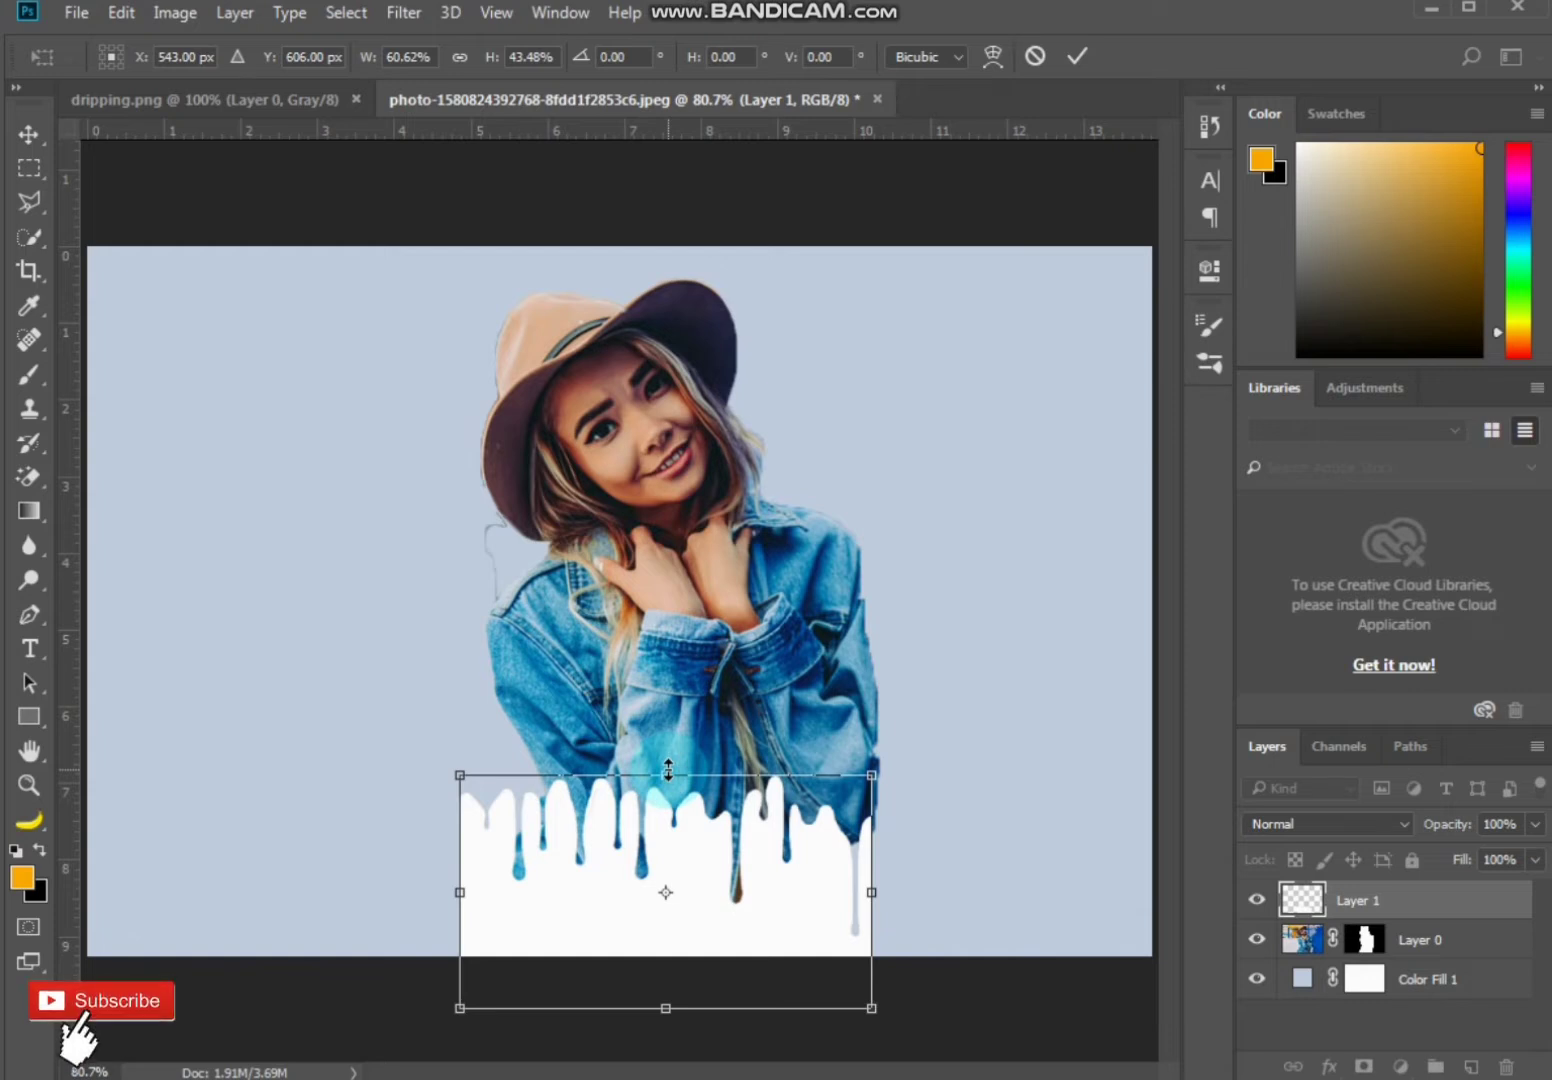
click(880, 858)
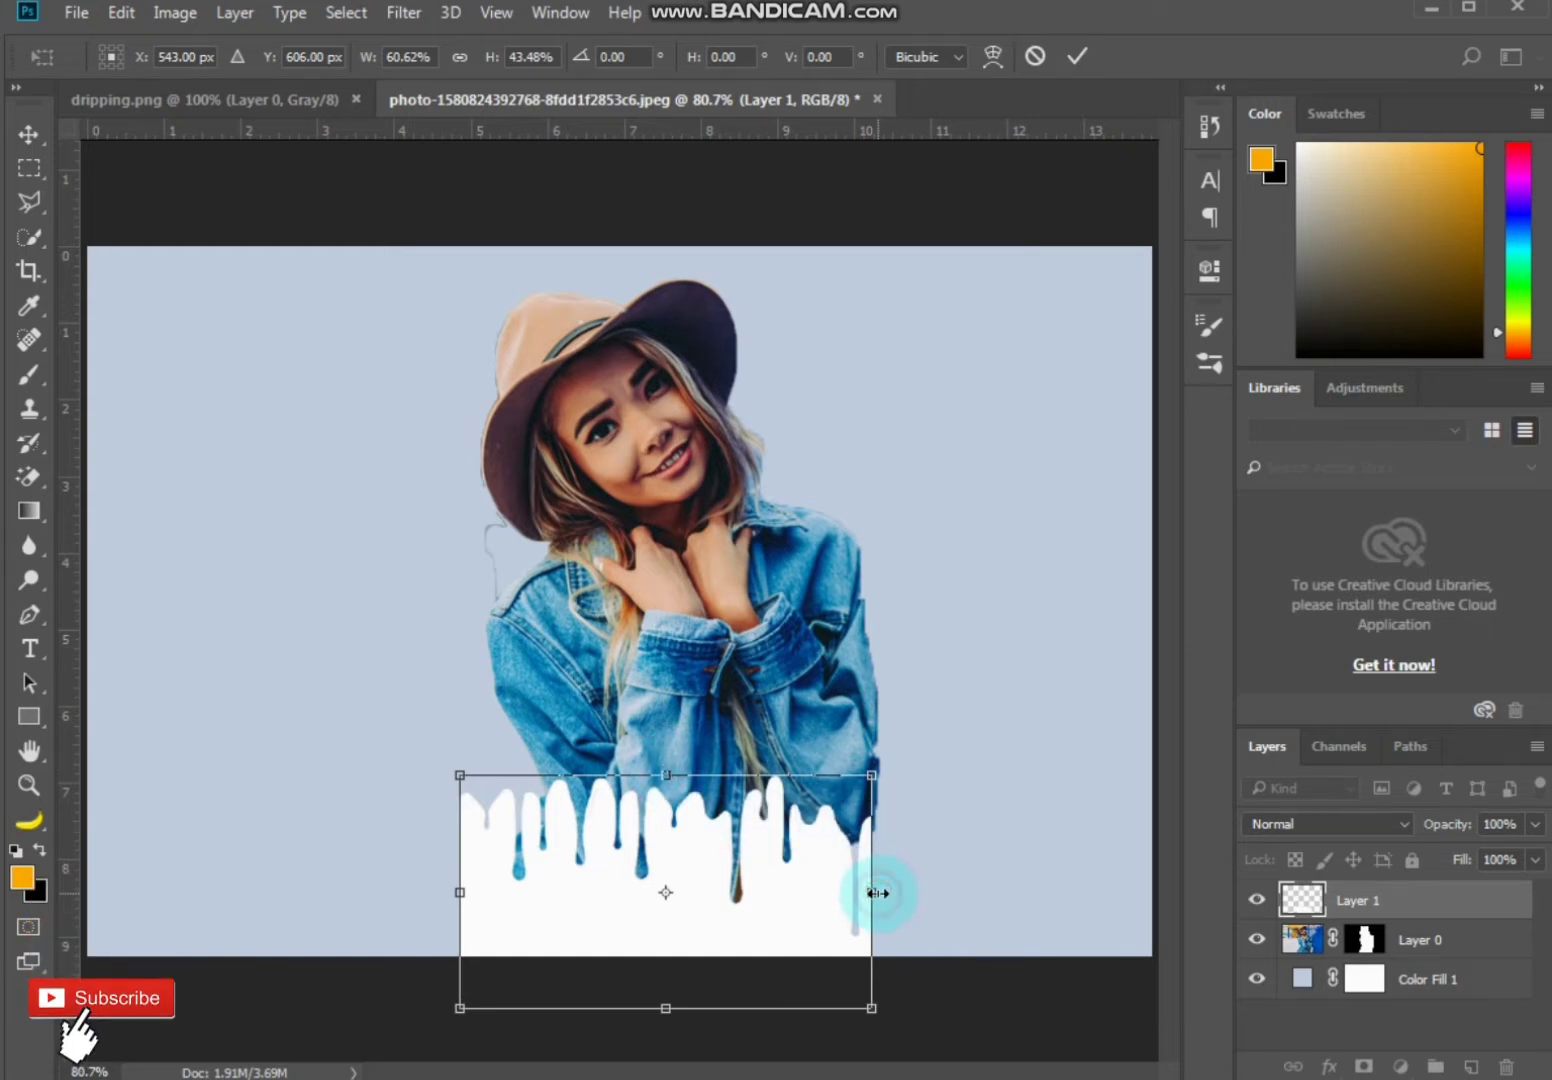
drag(877, 892, 882, 892)
click(1078, 57)
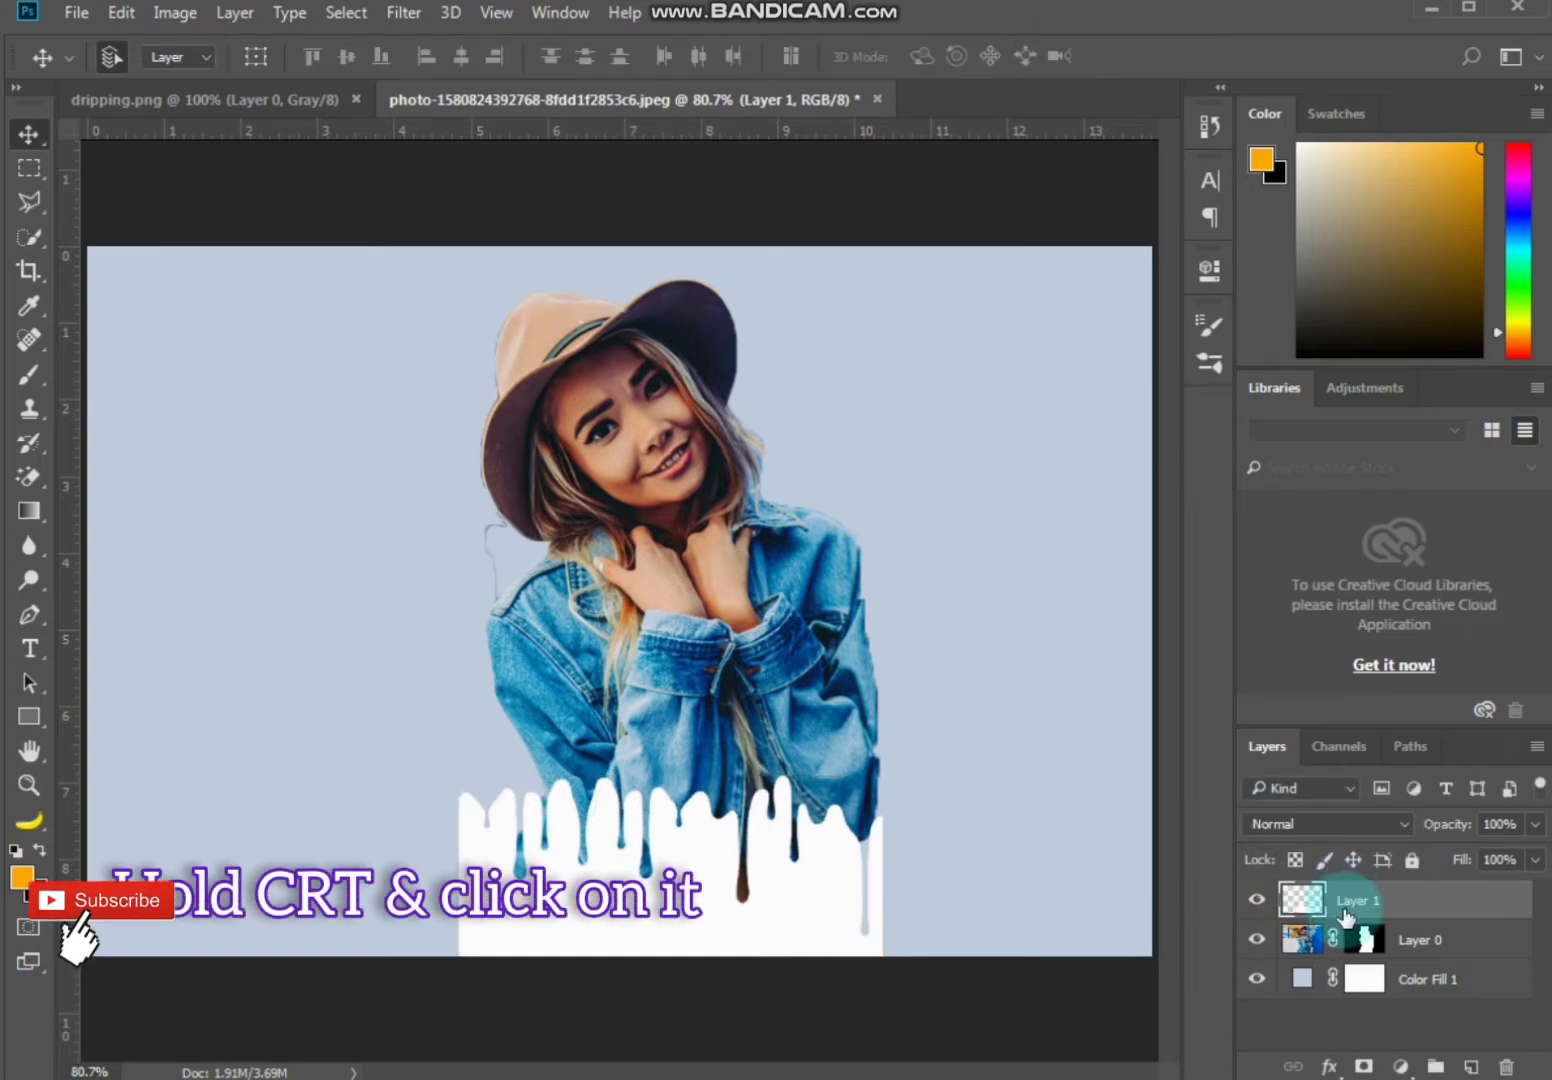
Make the foreground colour black (000000) and load the drip shape of Layer 1 as a selection
key(d)
ctrl+click(1297, 897)
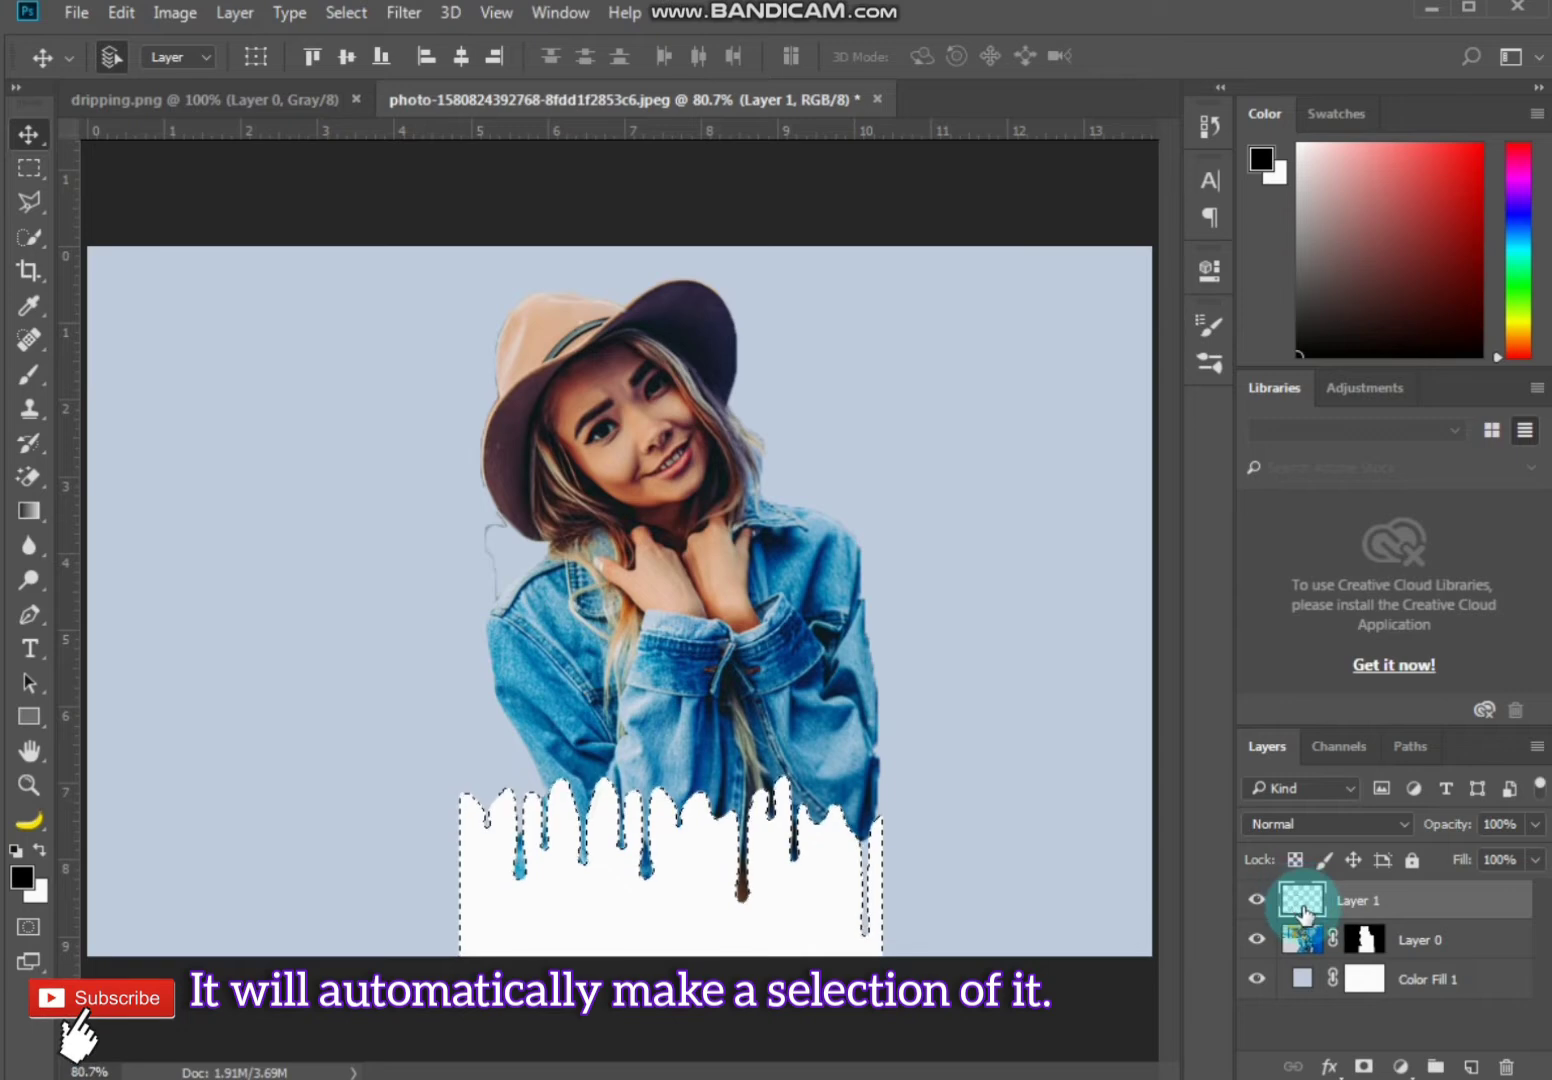
click(22, 878)
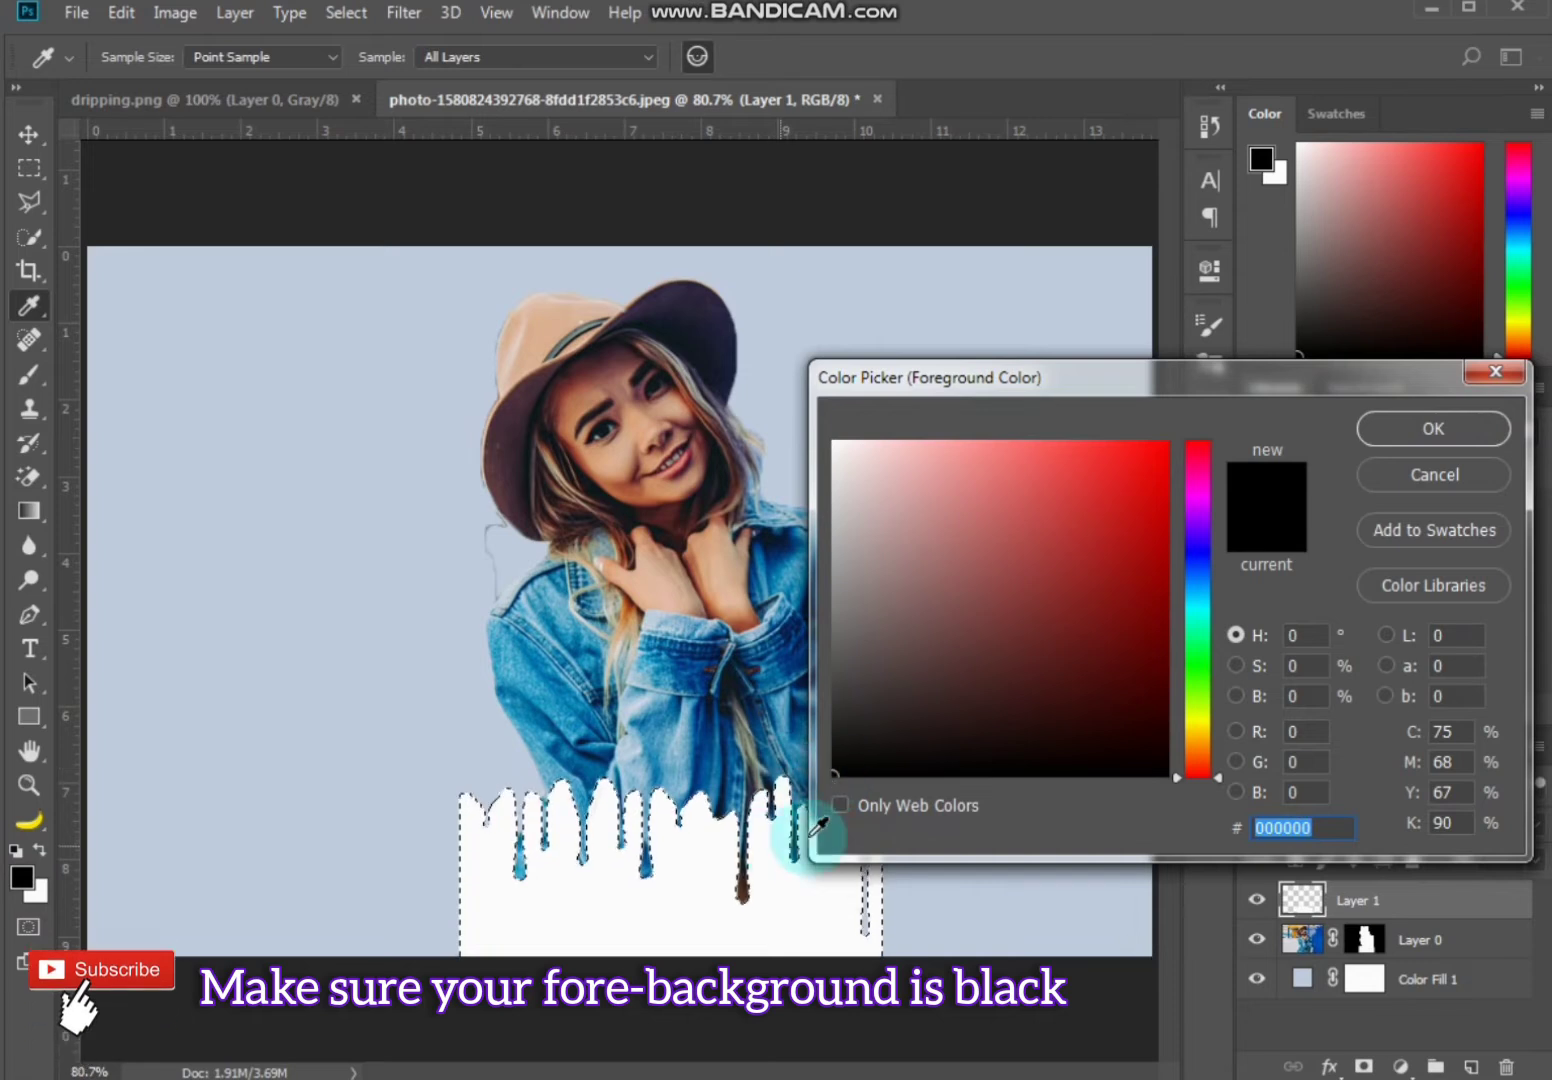
click(1450, 427)
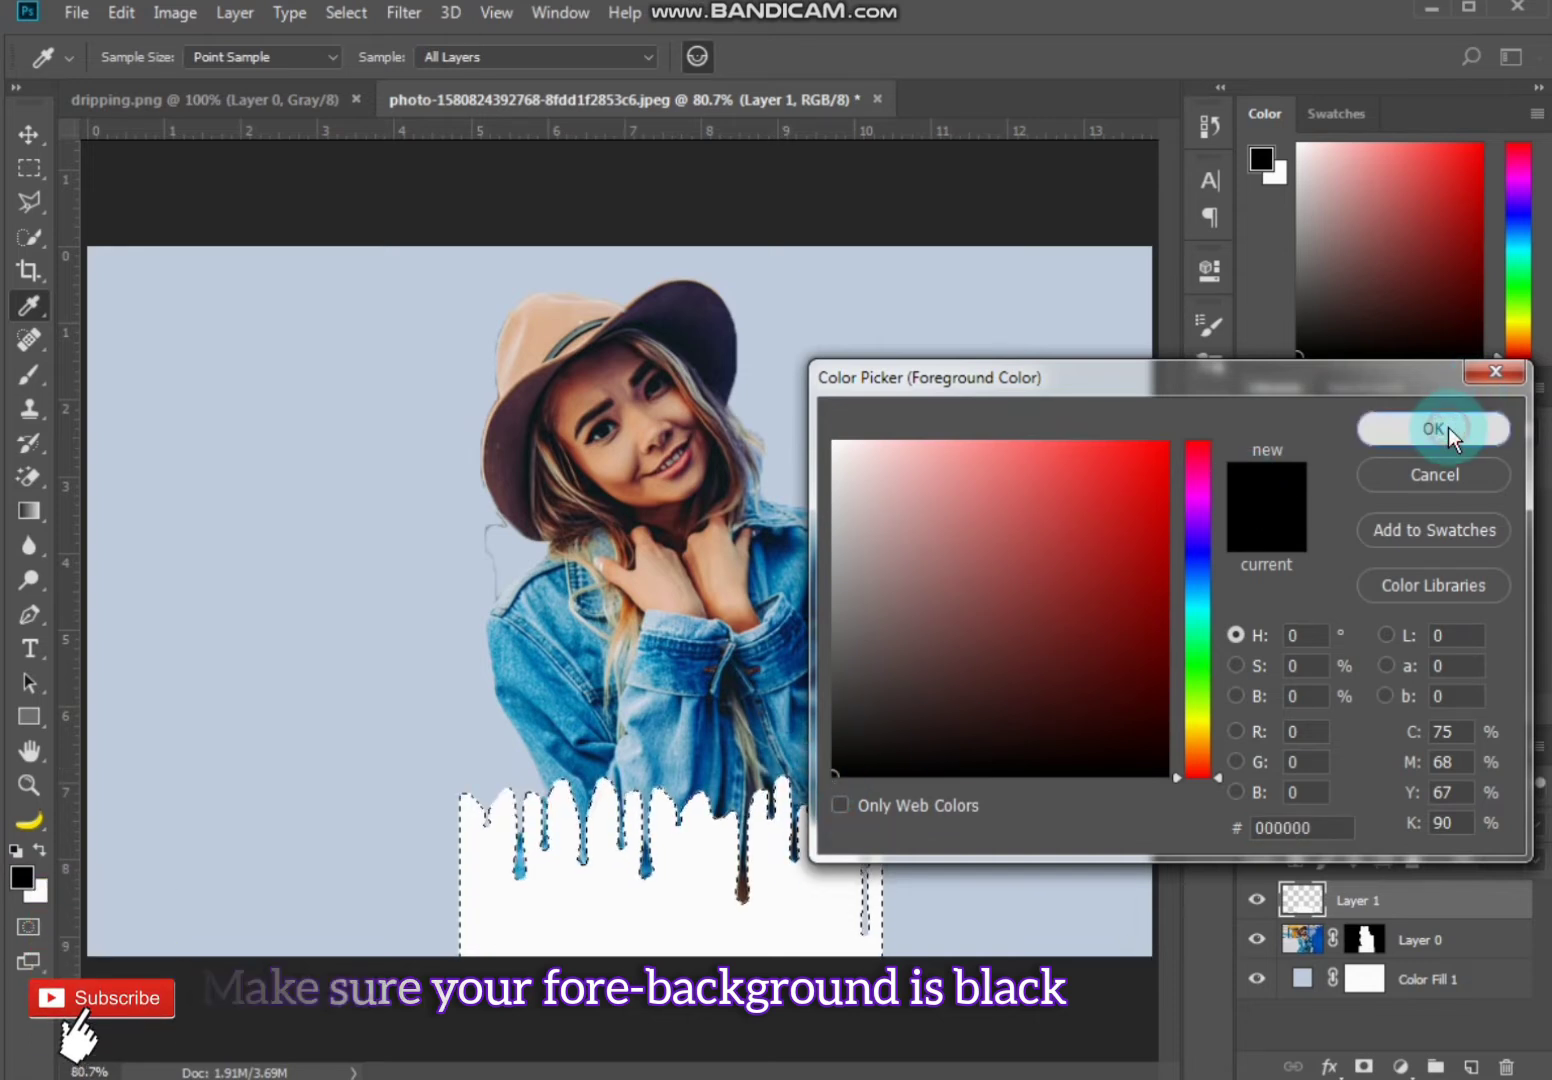
key(v)
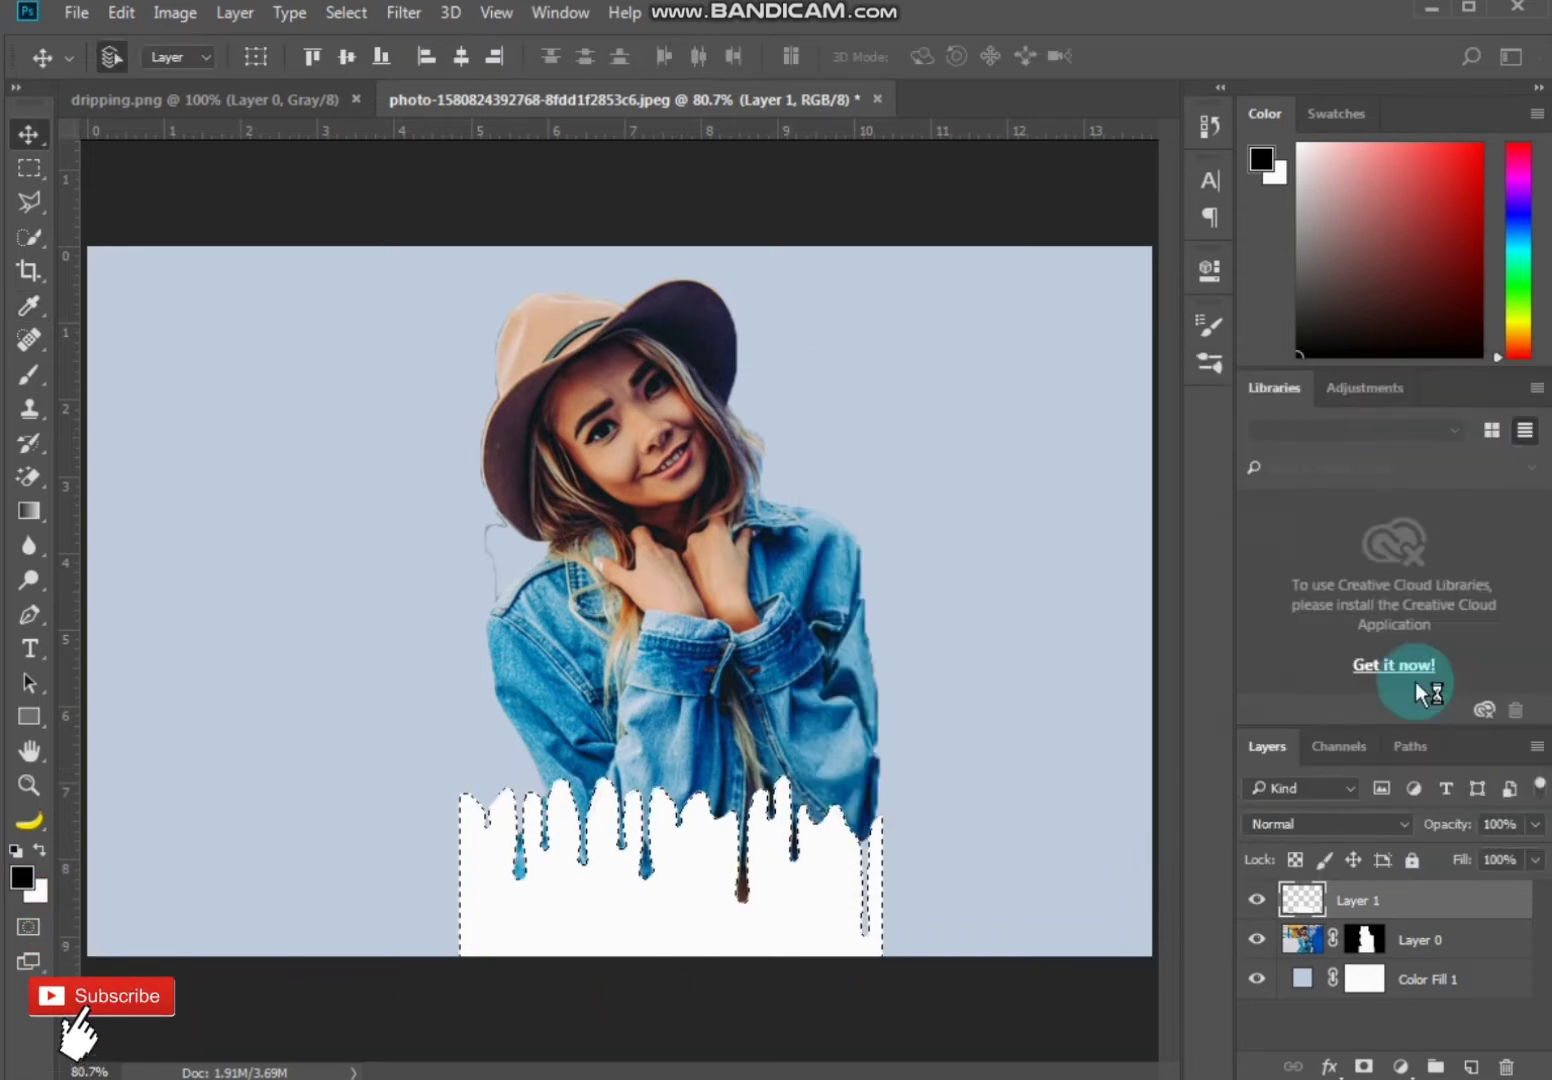
Fill the drip selection with black on Layer 0's mask, hide Layer 1 and deselect
click(1368, 940)
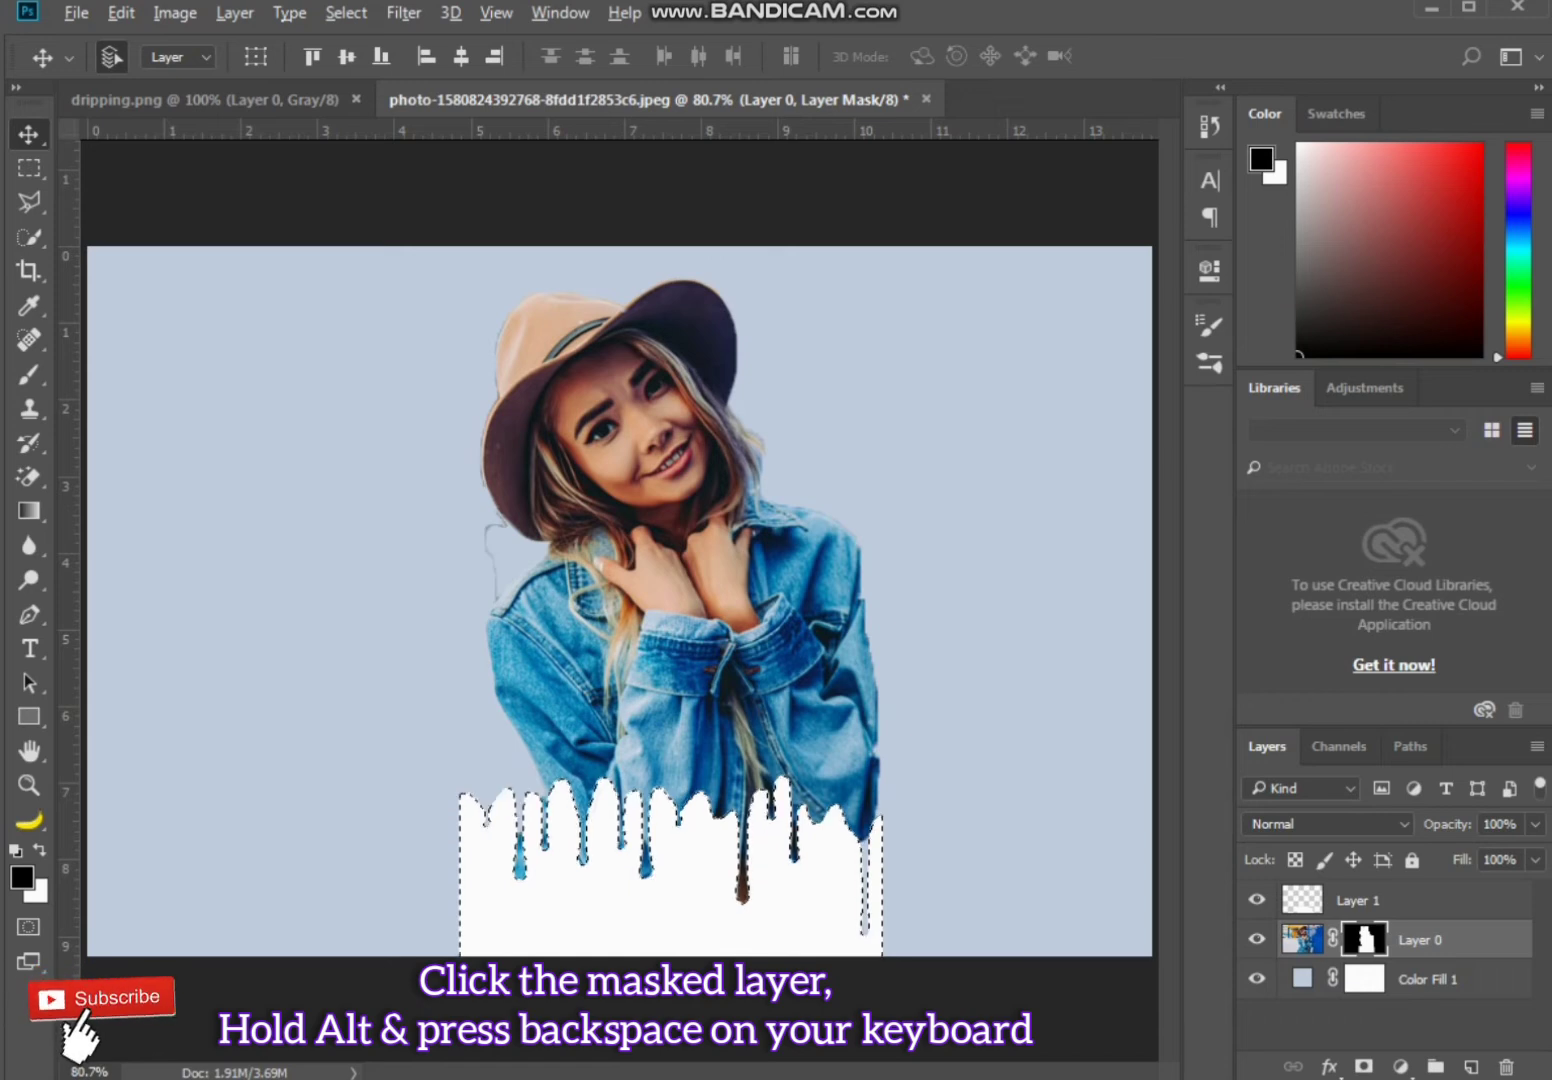
key(alt+BackSpace)
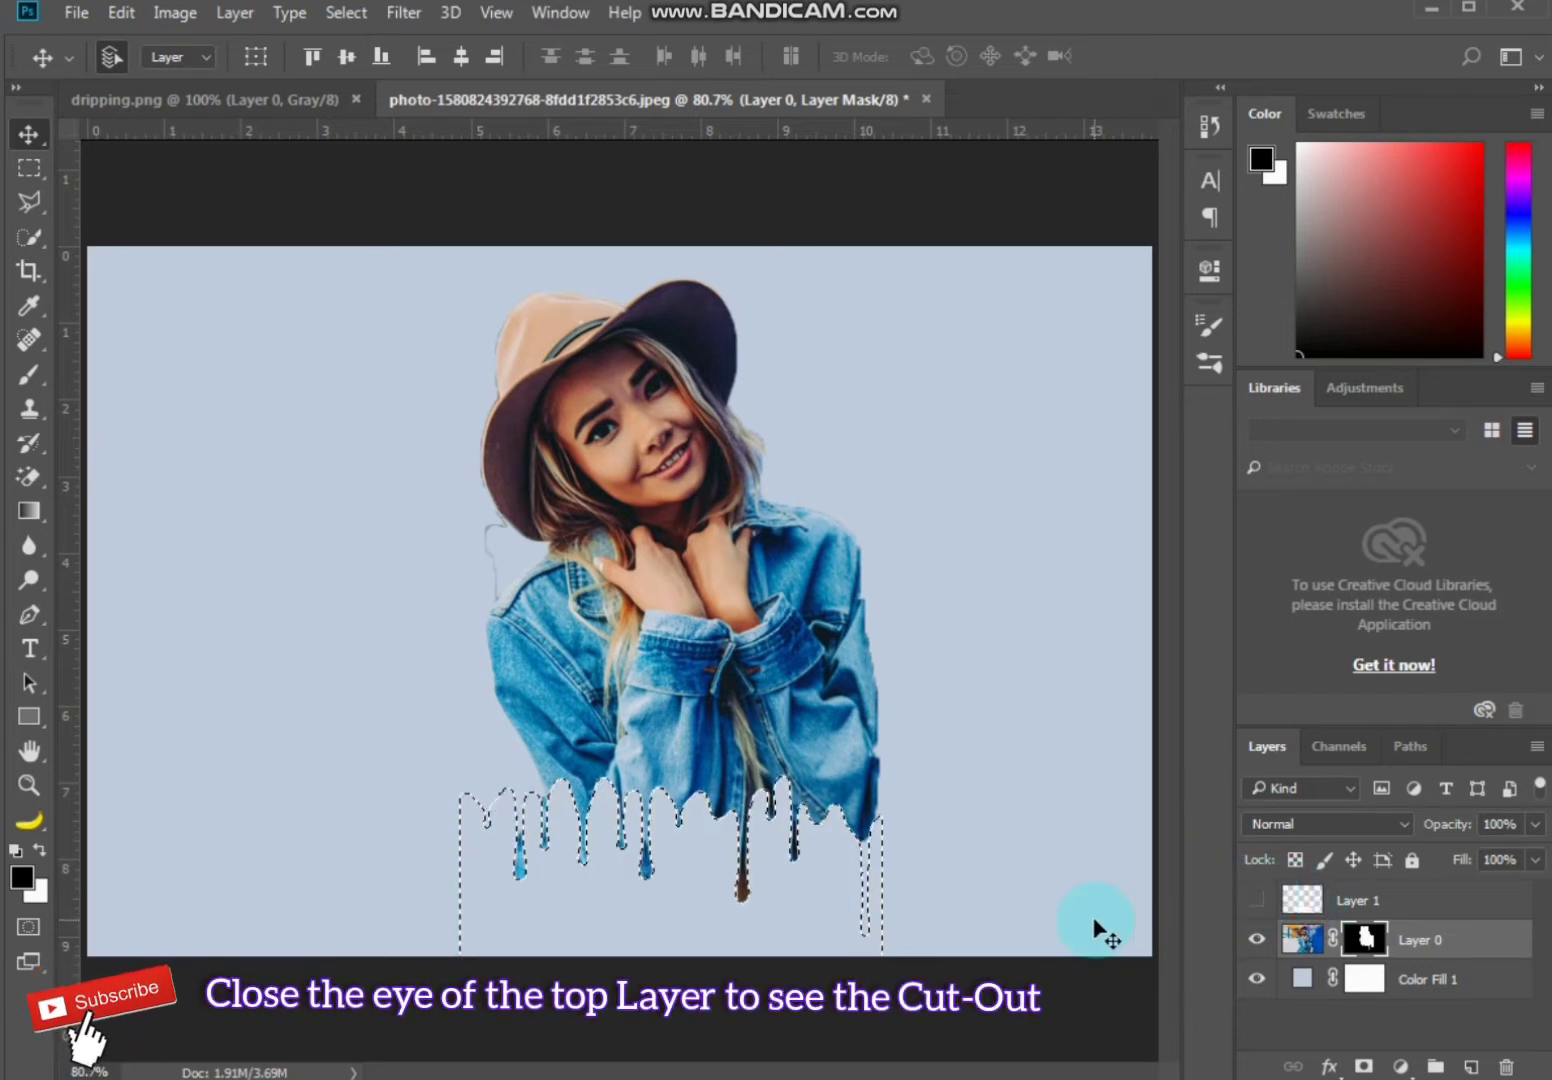
click(346, 12)
click(360, 62)
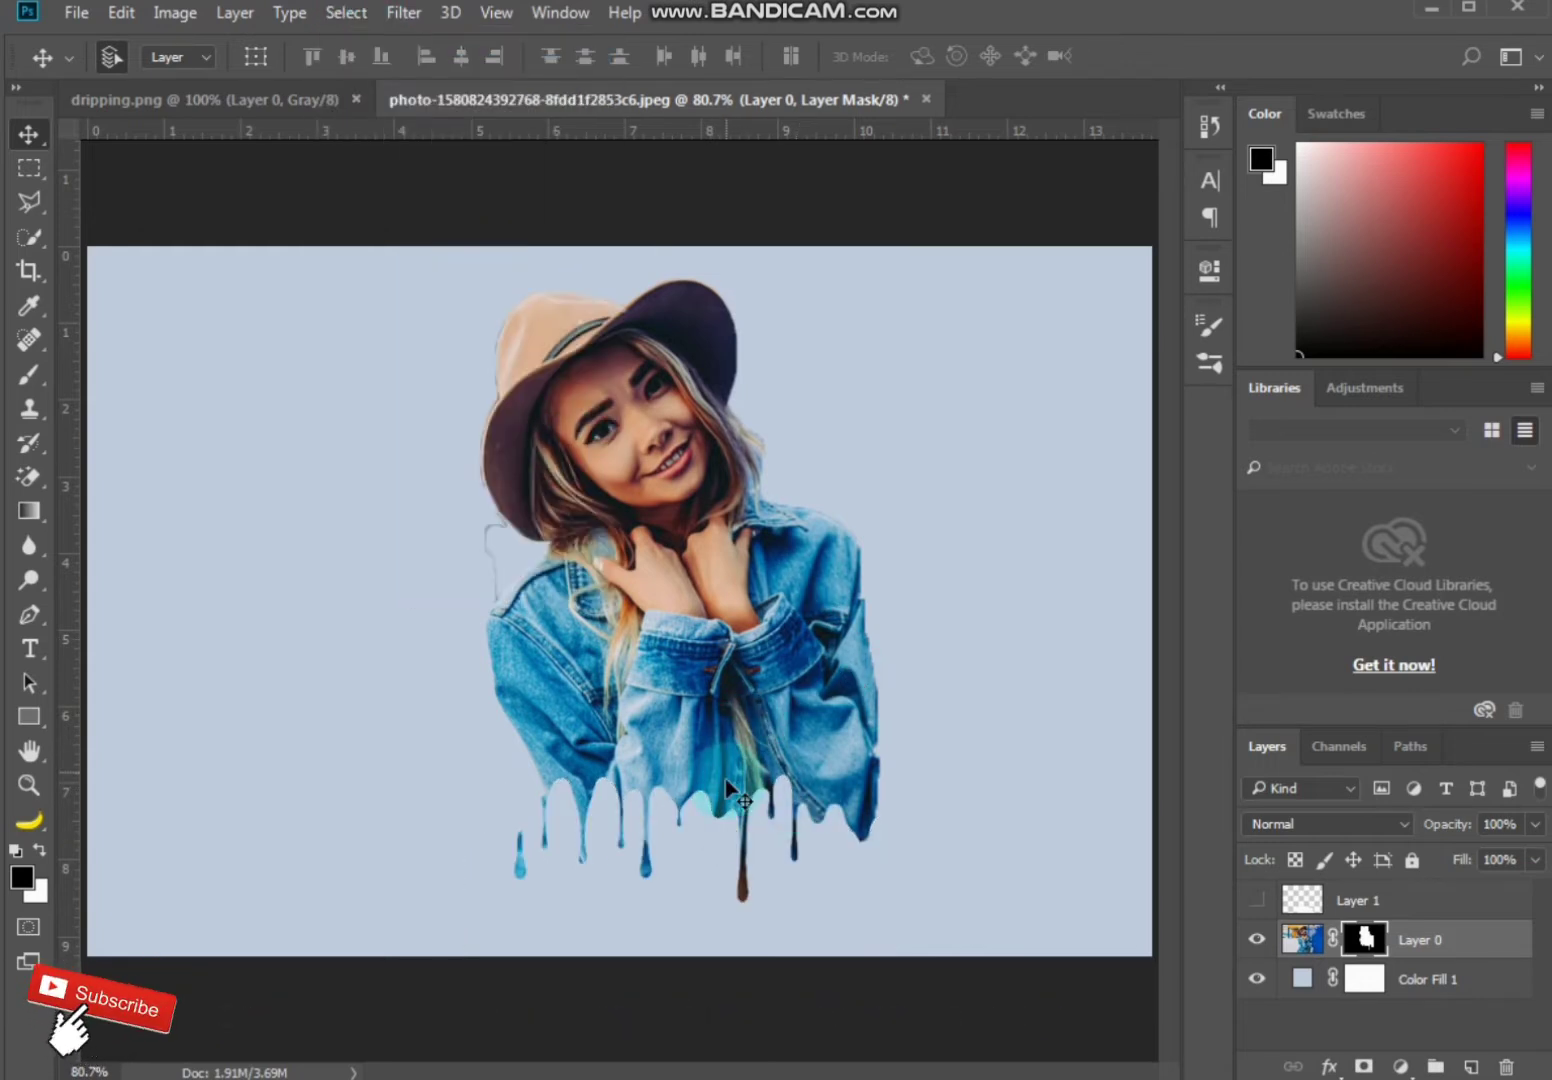
Add an empty layer between the portrait in Layer 0 and the Color Fill 1 background
click(1474, 1066)
drag(1397, 936, 1402, 992)
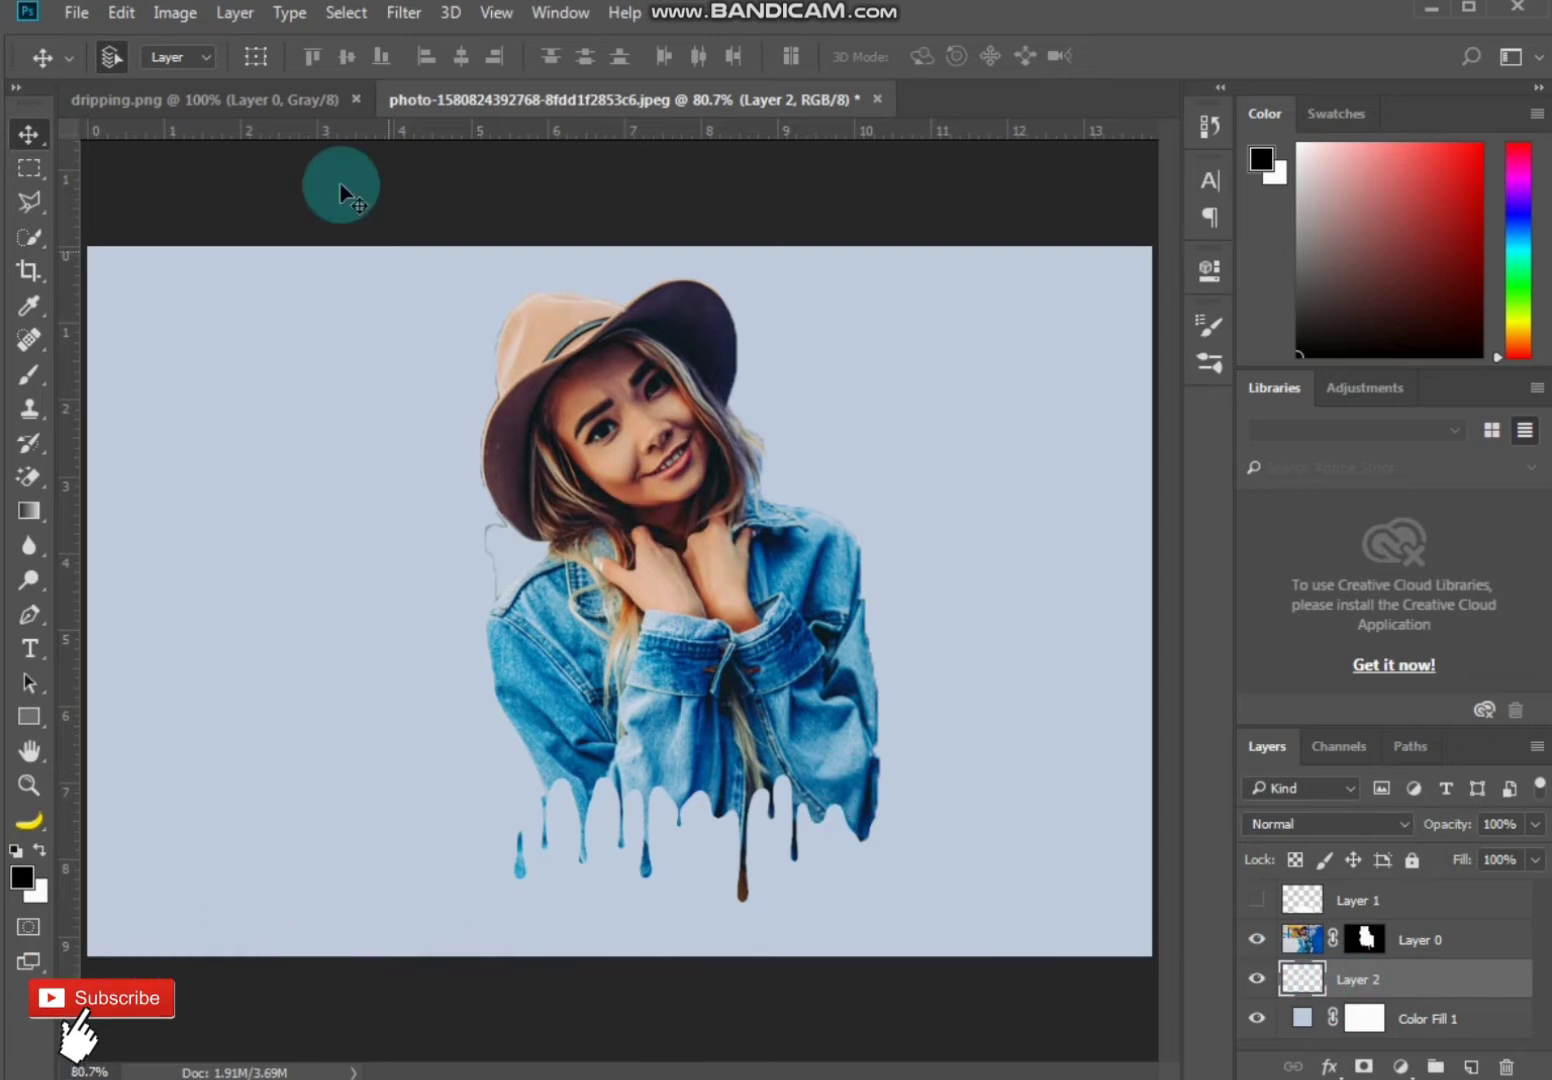
Set up the Brush tool with the splatter tip at a -70° angle and a size of 425 px
click(33, 372)
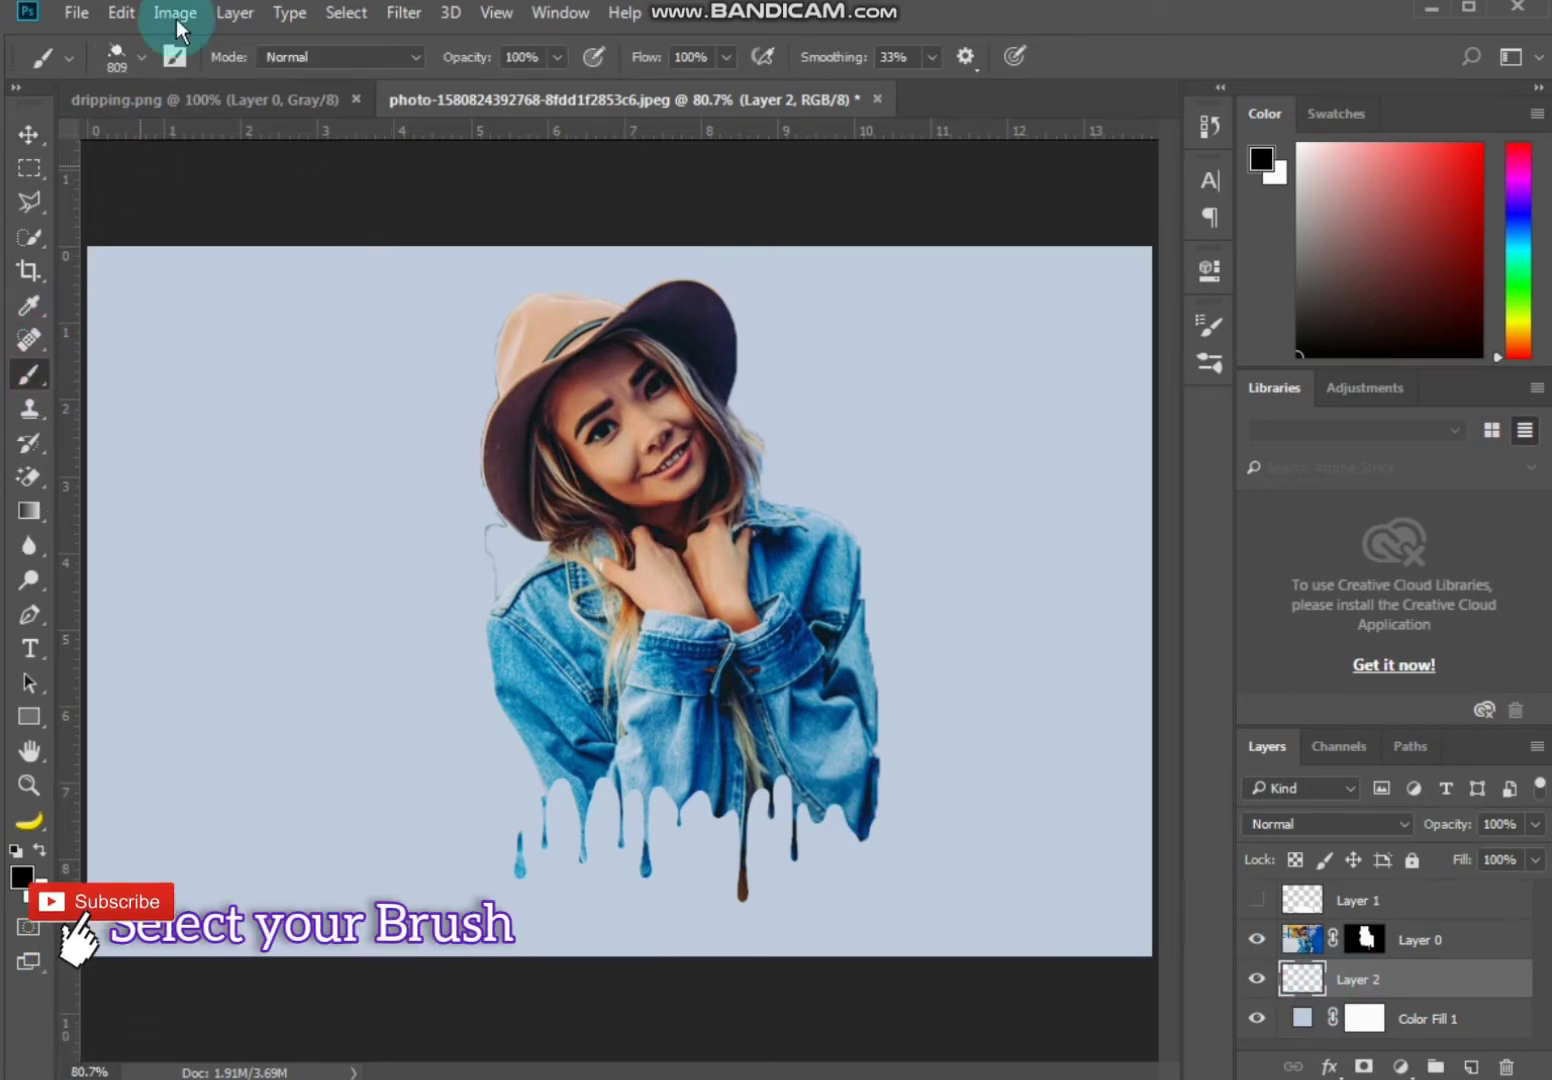
click(175, 57)
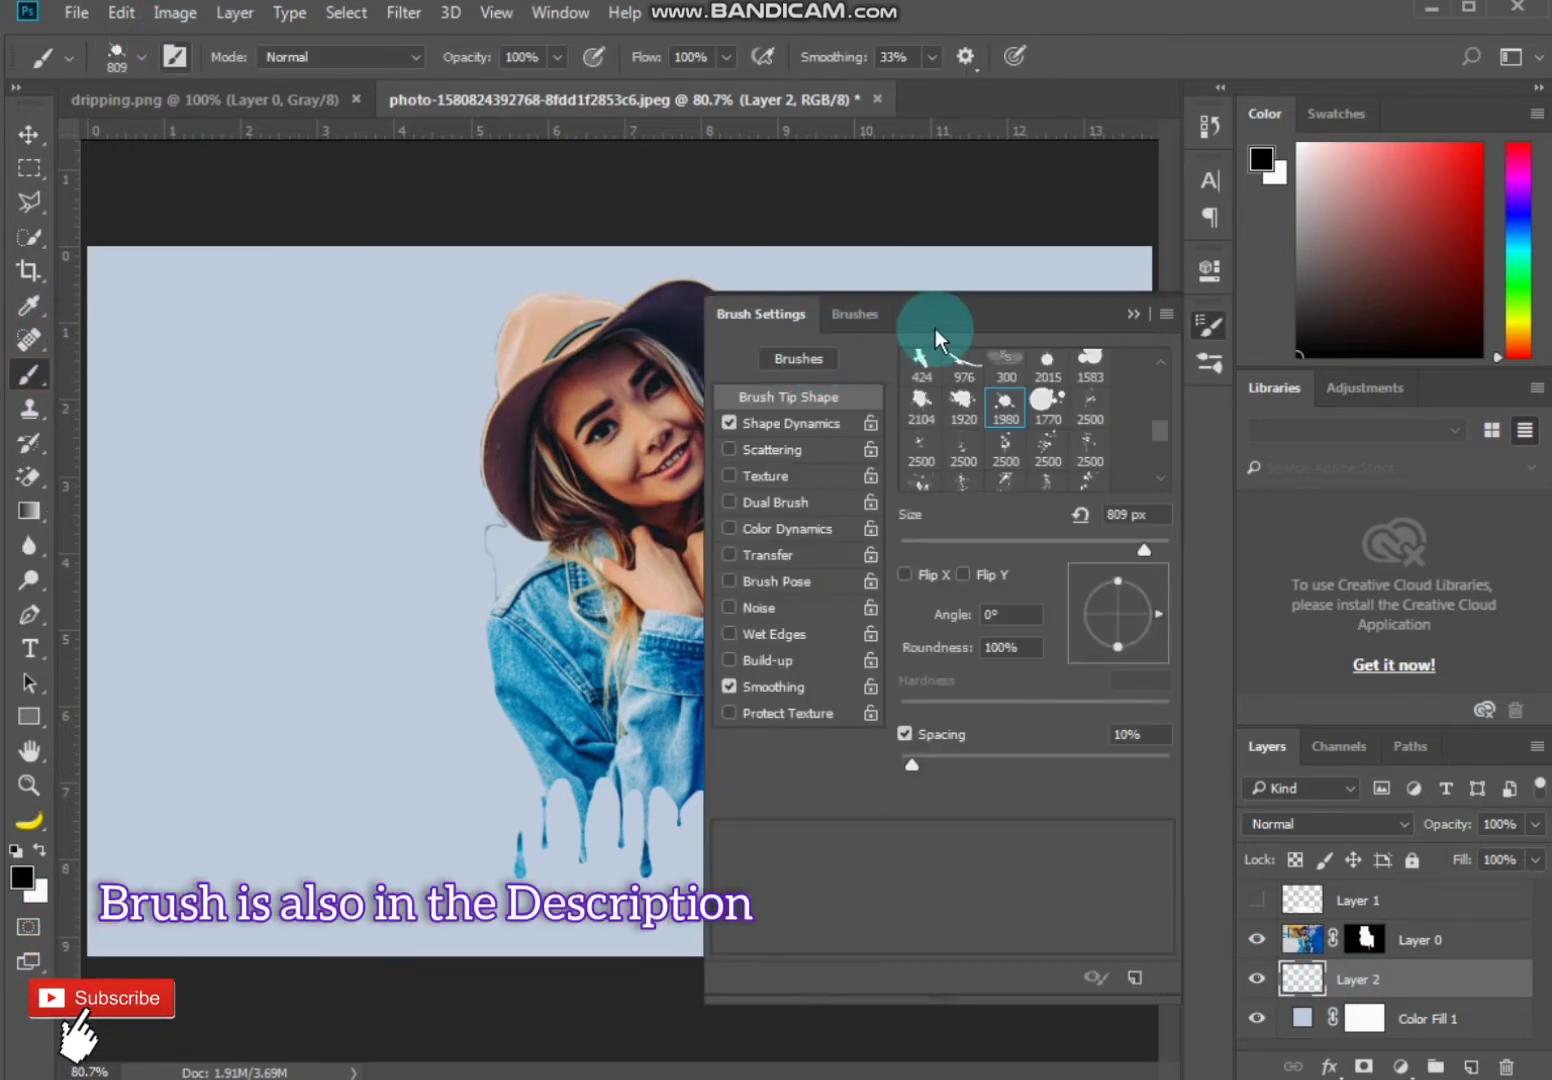
click(1030, 305)
drag(1026, 310, 1103, 300)
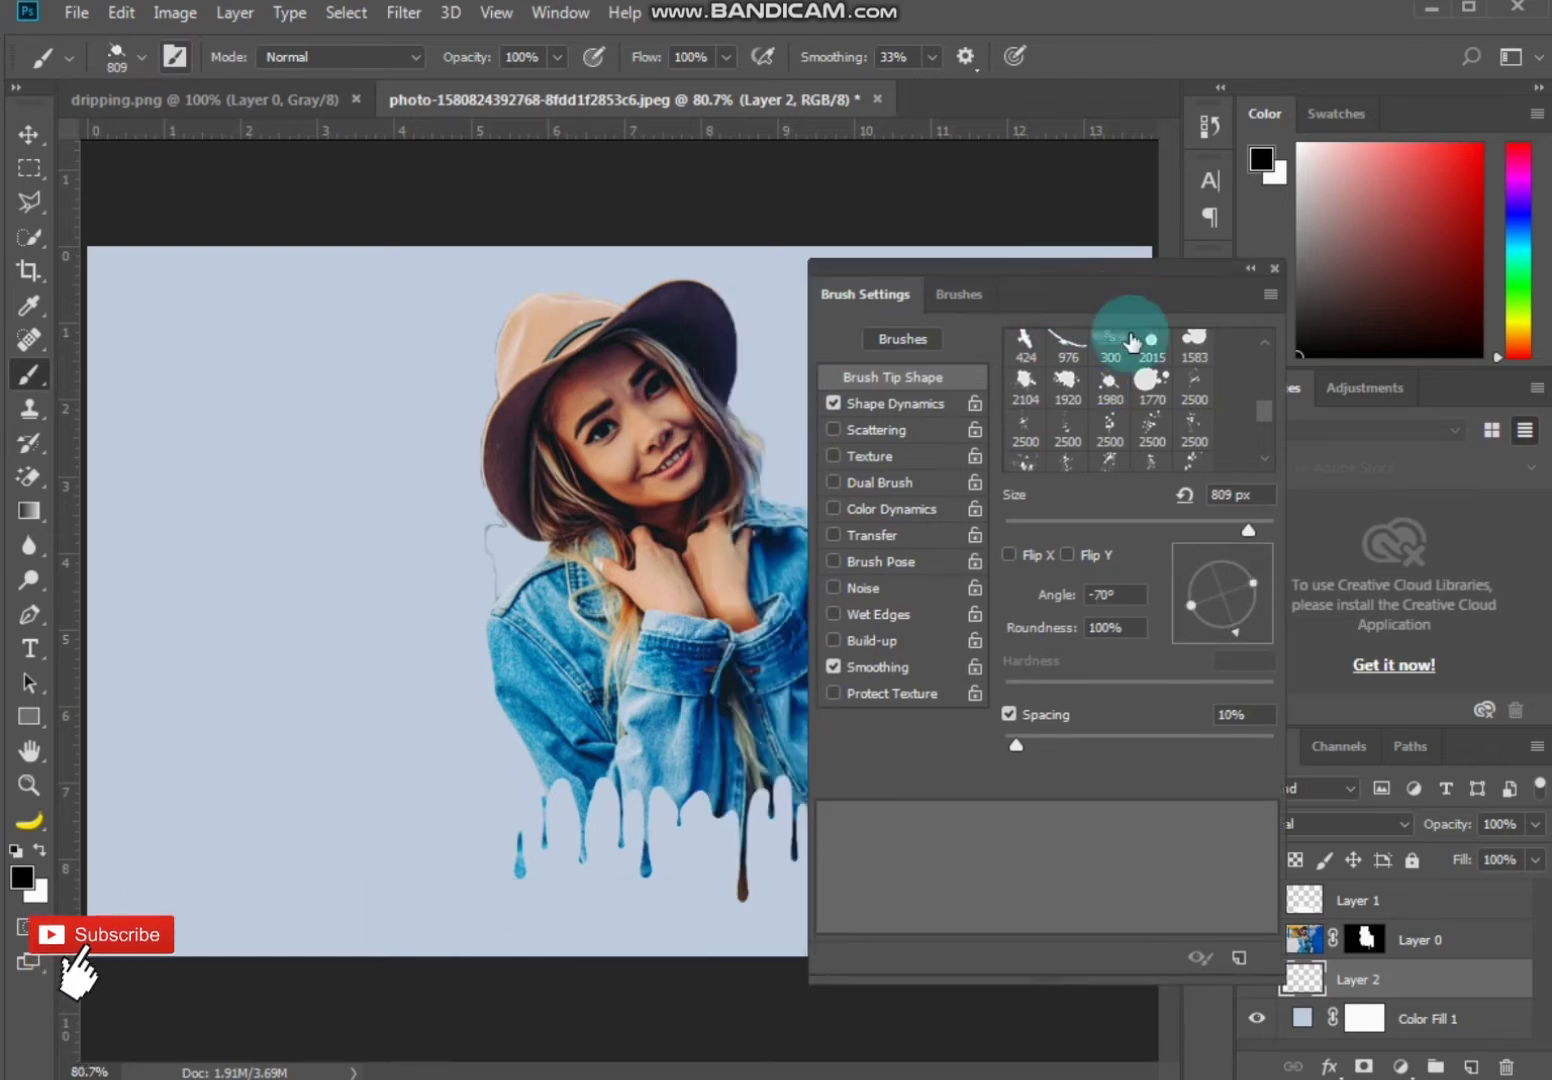
click(1068, 398)
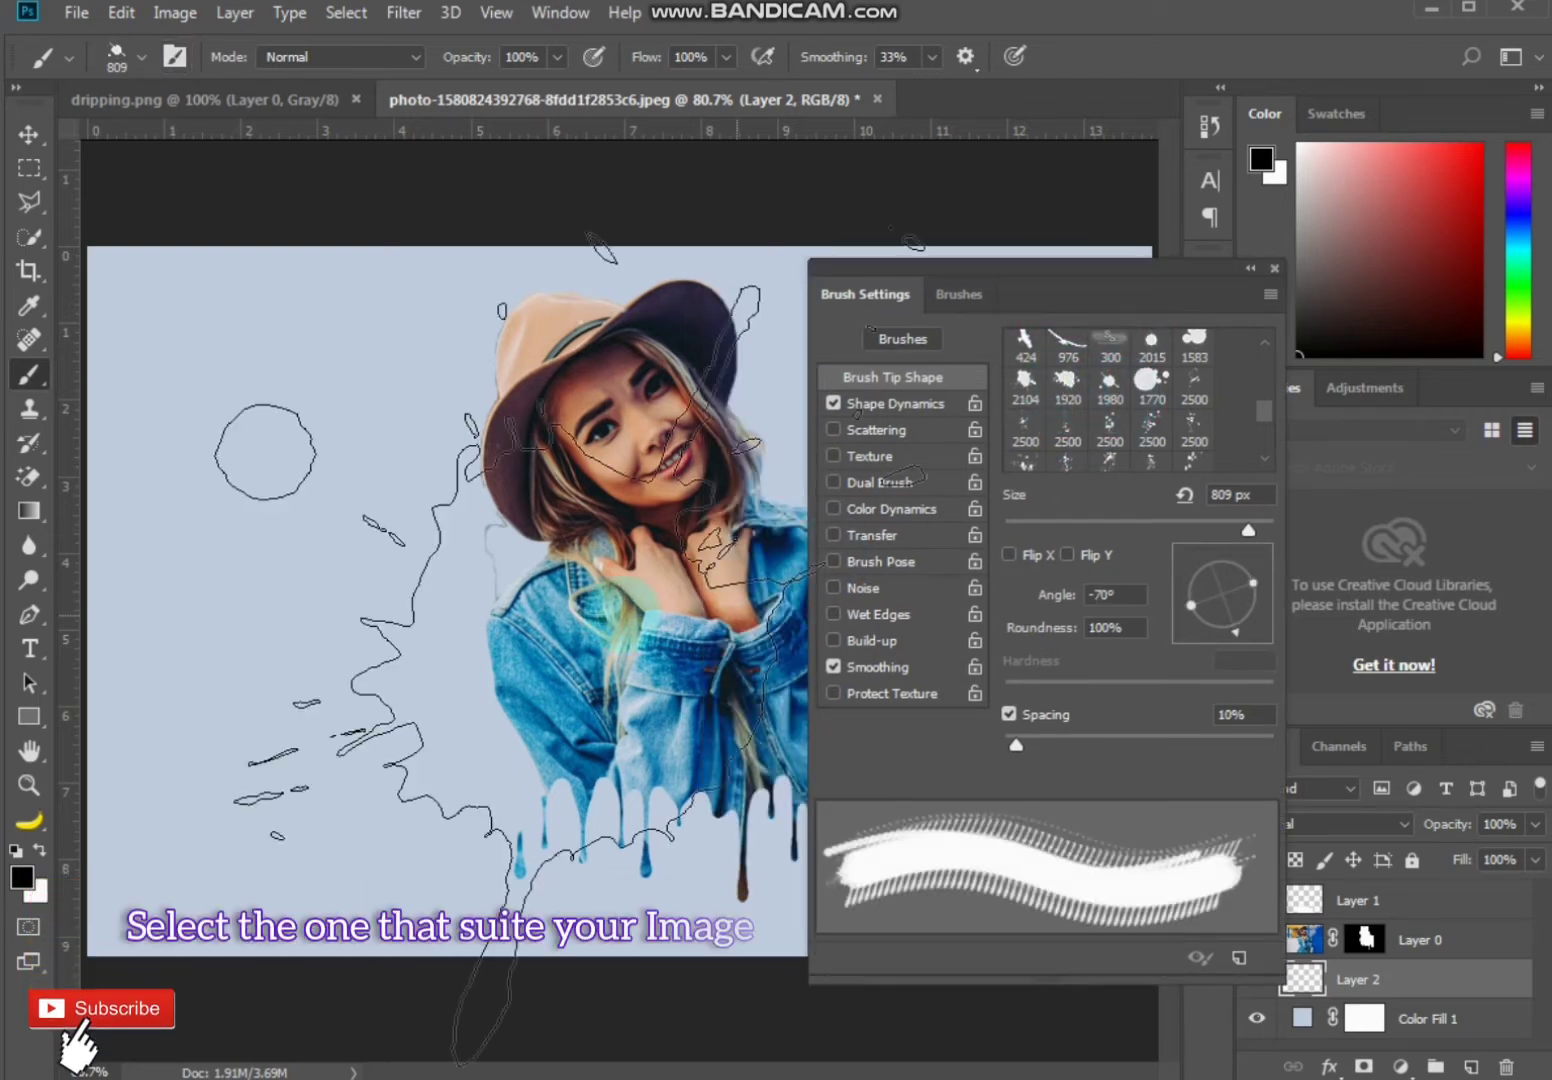
click(1029, 554)
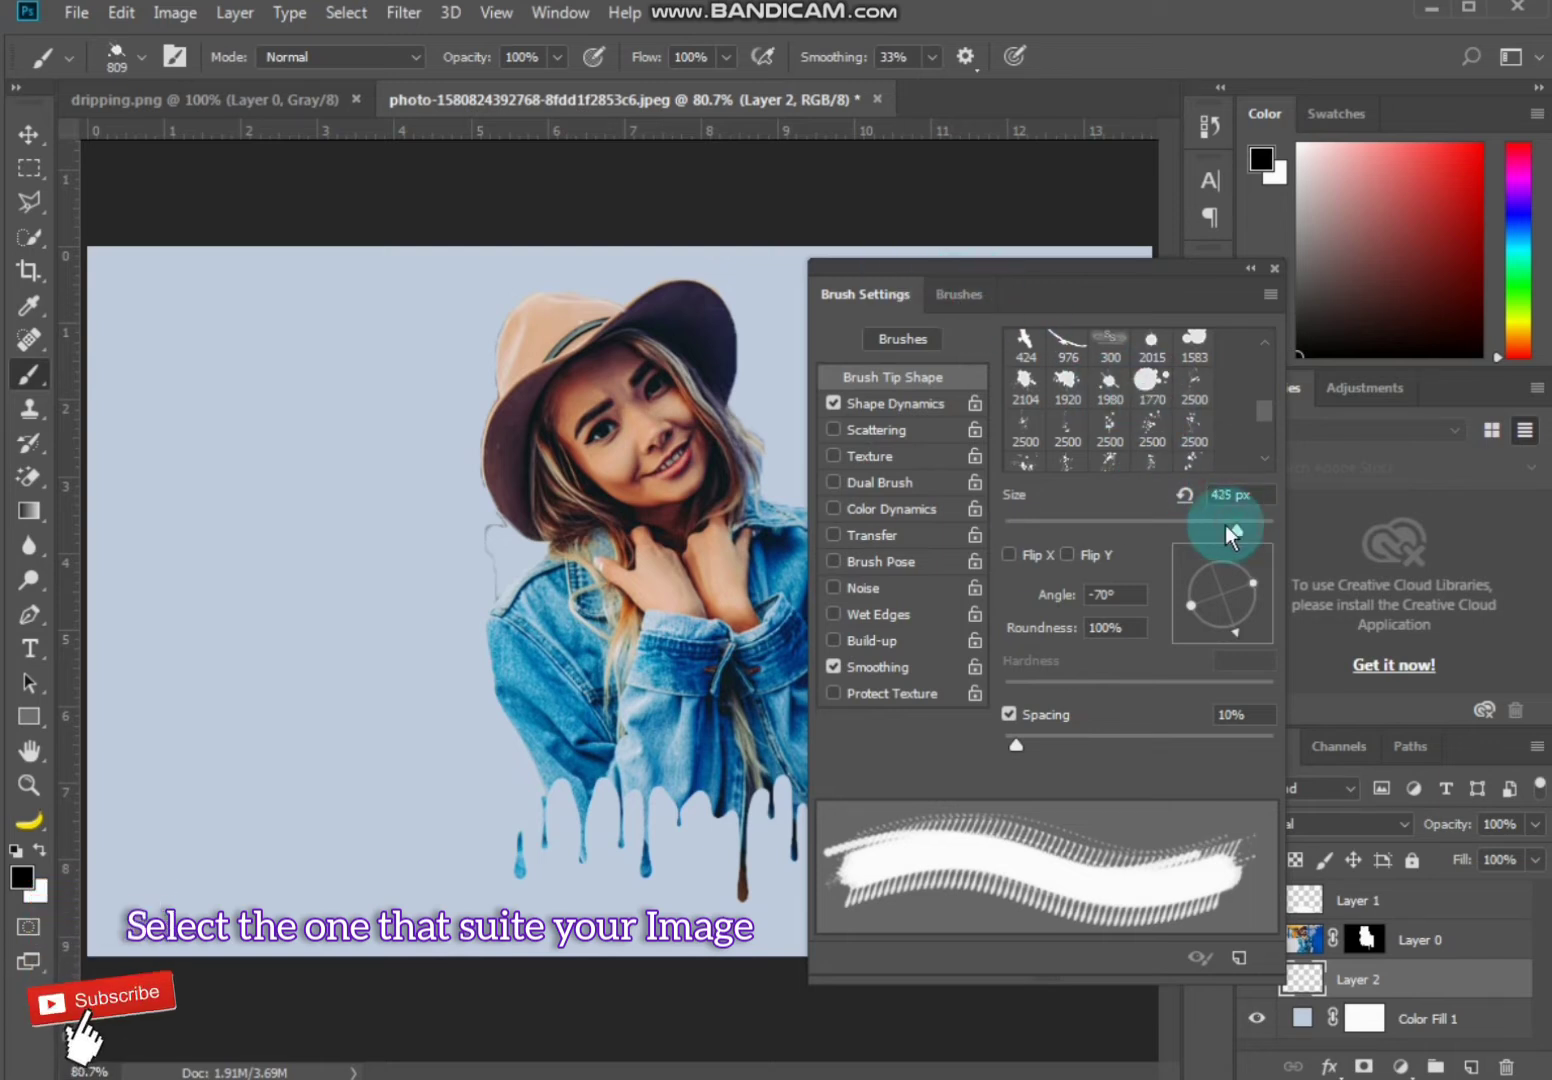
drag(1225, 525, 1227, 526)
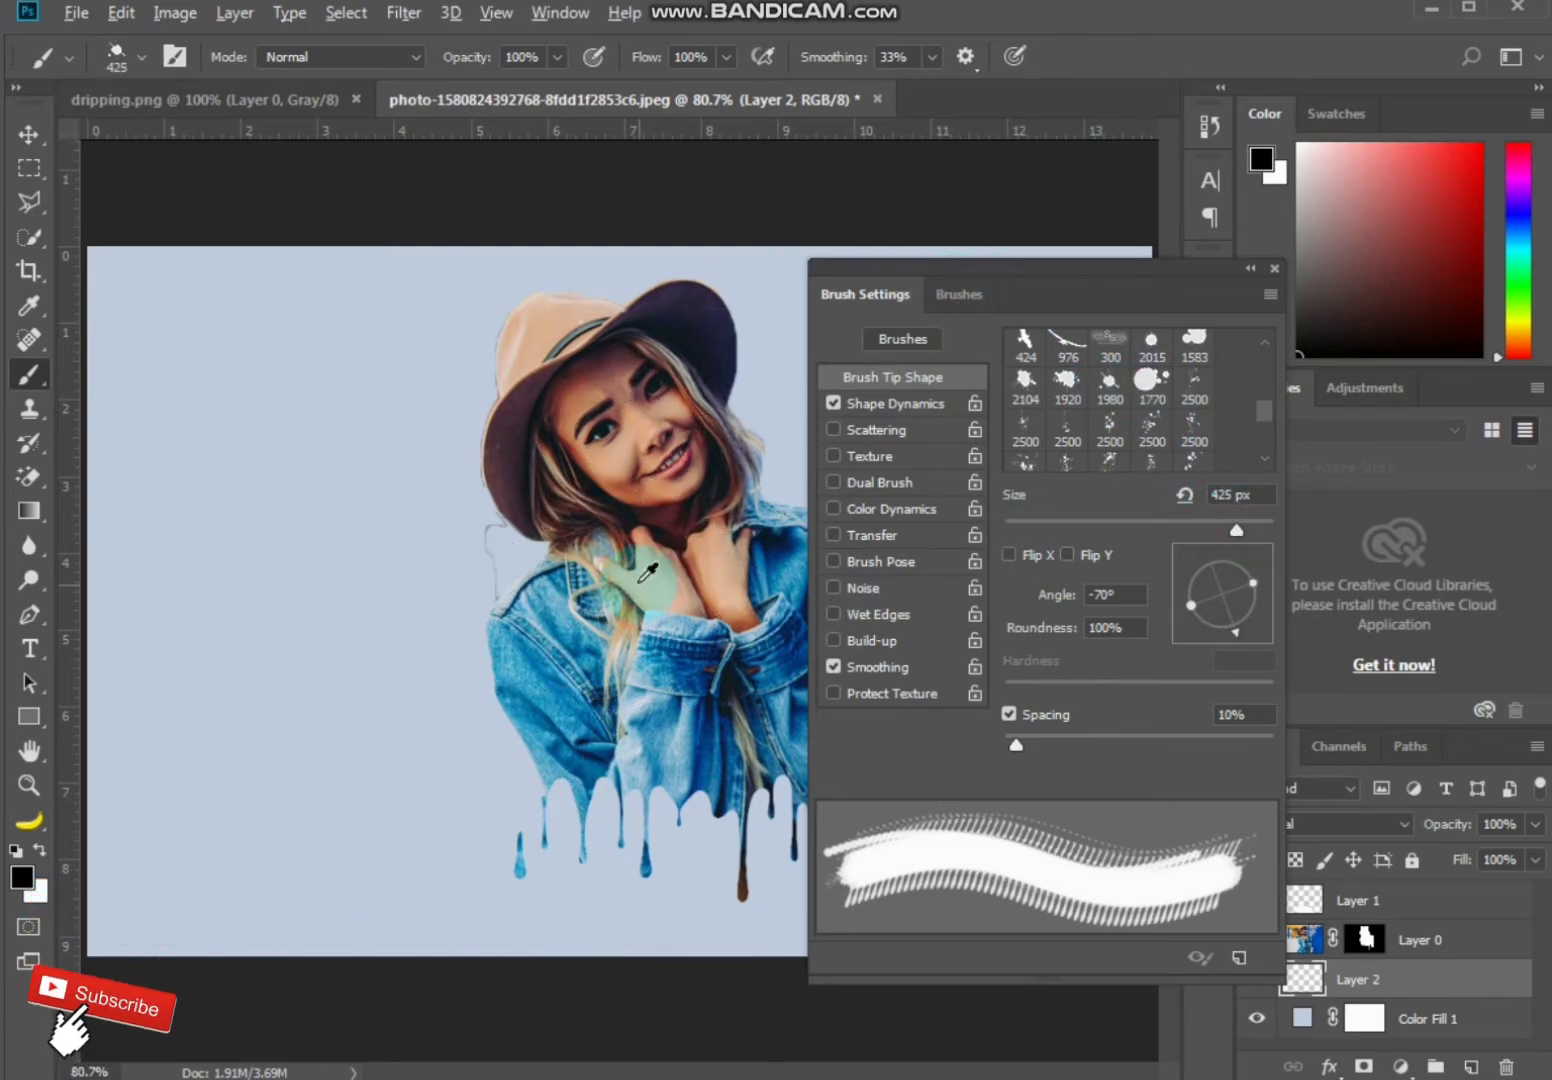
Sample the denim jacket's blue as the brush colour and stamp one splatter on Layer 2 behind the shoulder on the image's left side
alt+click(572, 624)
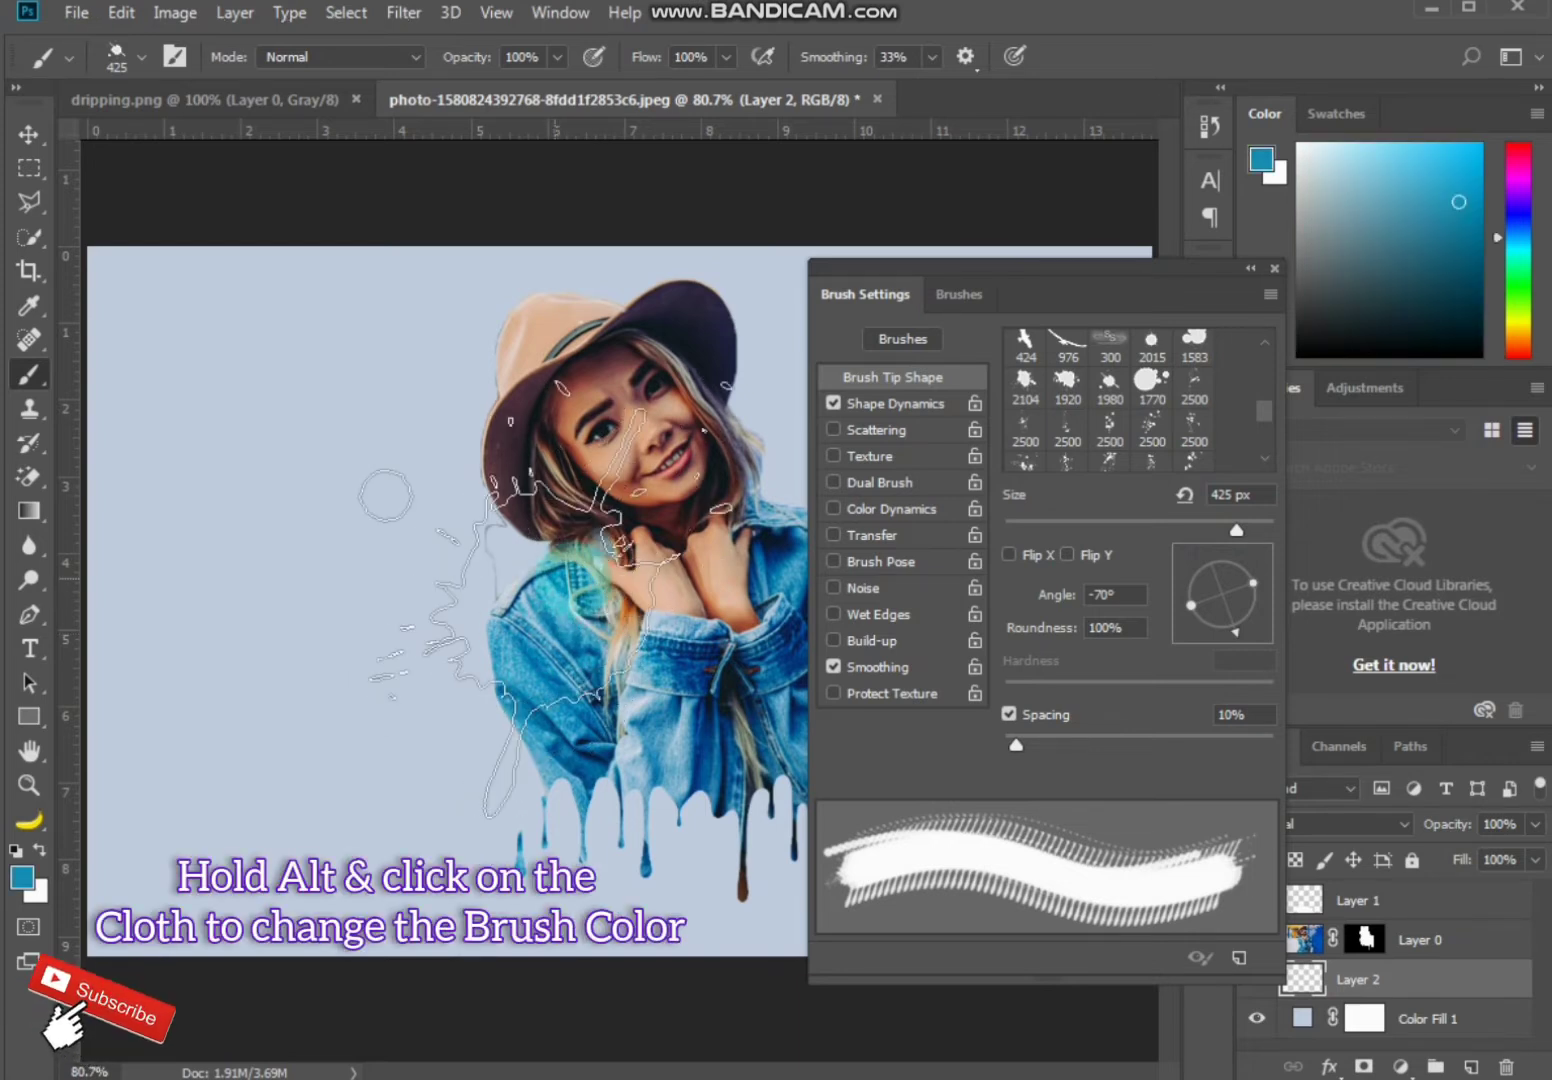
click(530, 610)
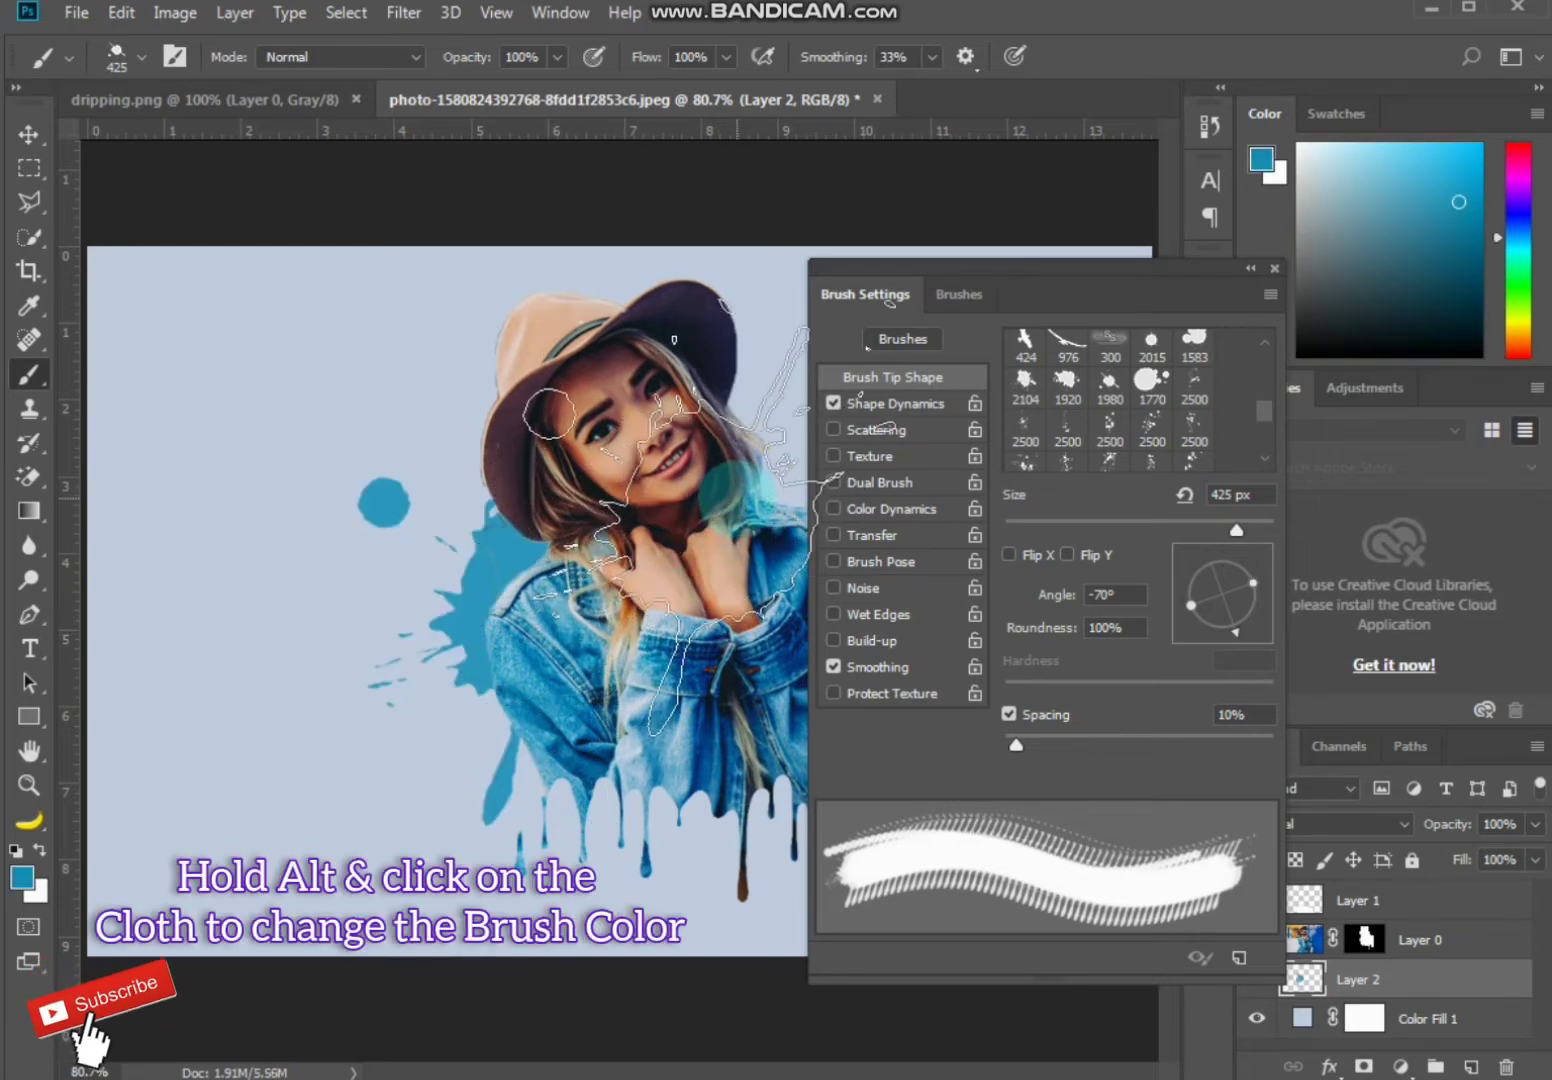
click(770, 470)
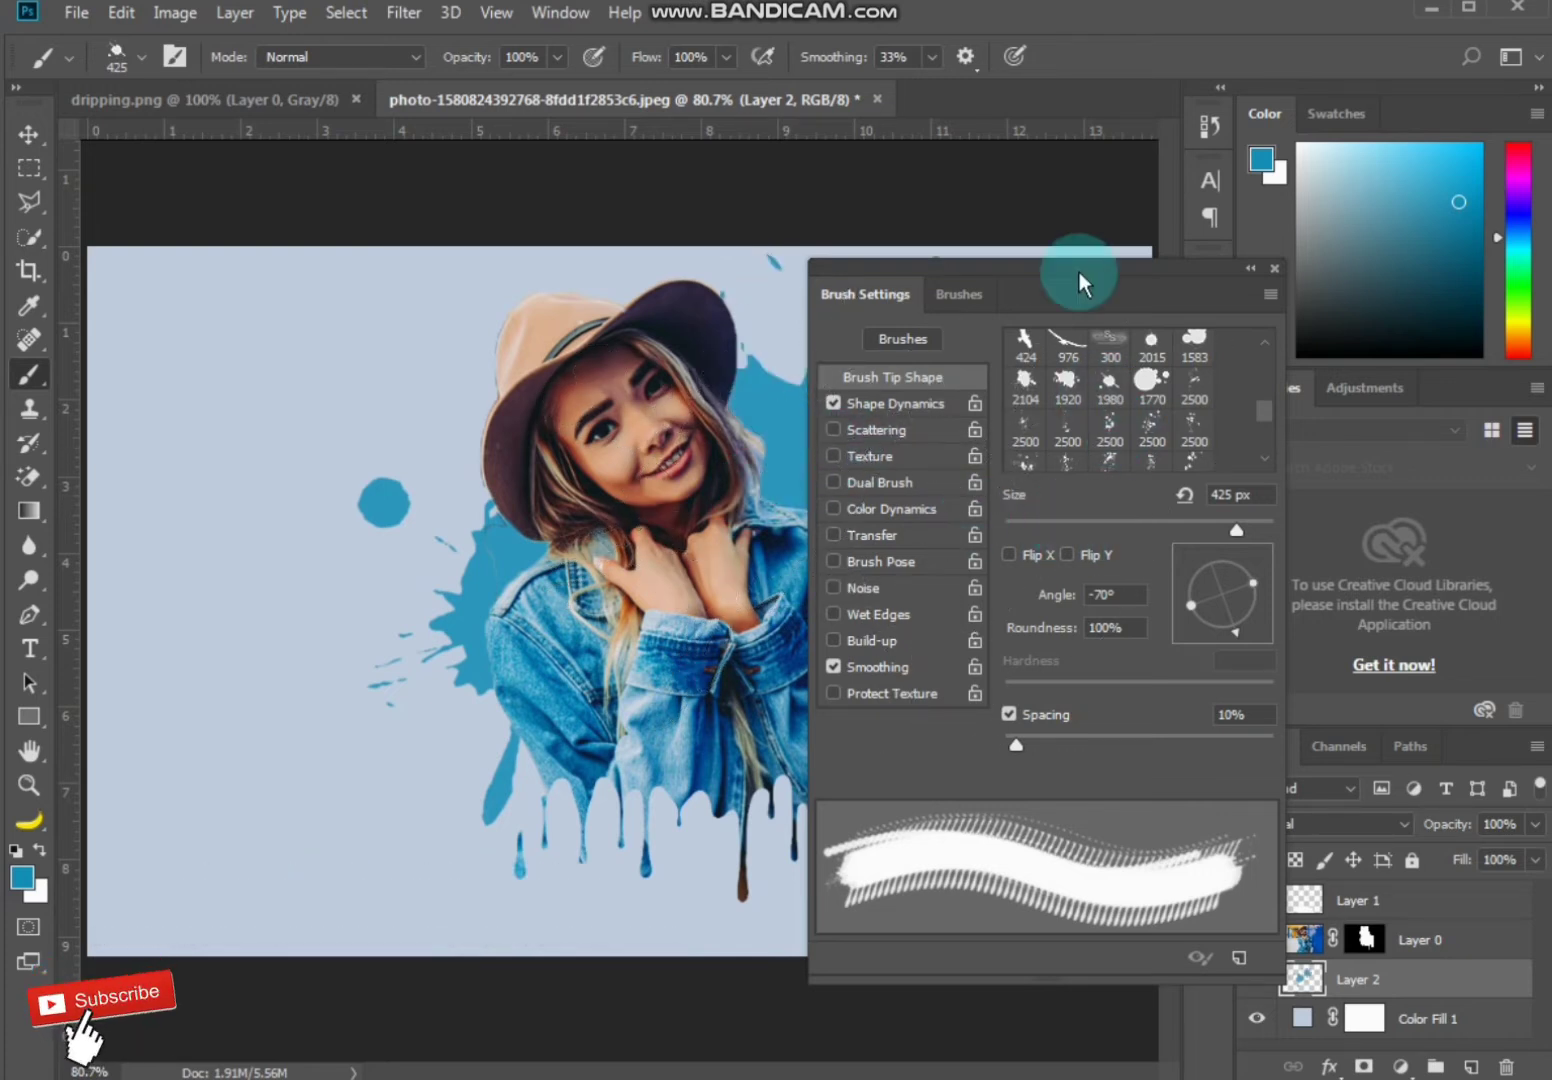
key(ctrl+z)
Switch to the 2104 splatter brush tip, with a size of 416 px and an angle of 76°
drag(1120, 283, 1236, 296)
click(1250, 366)
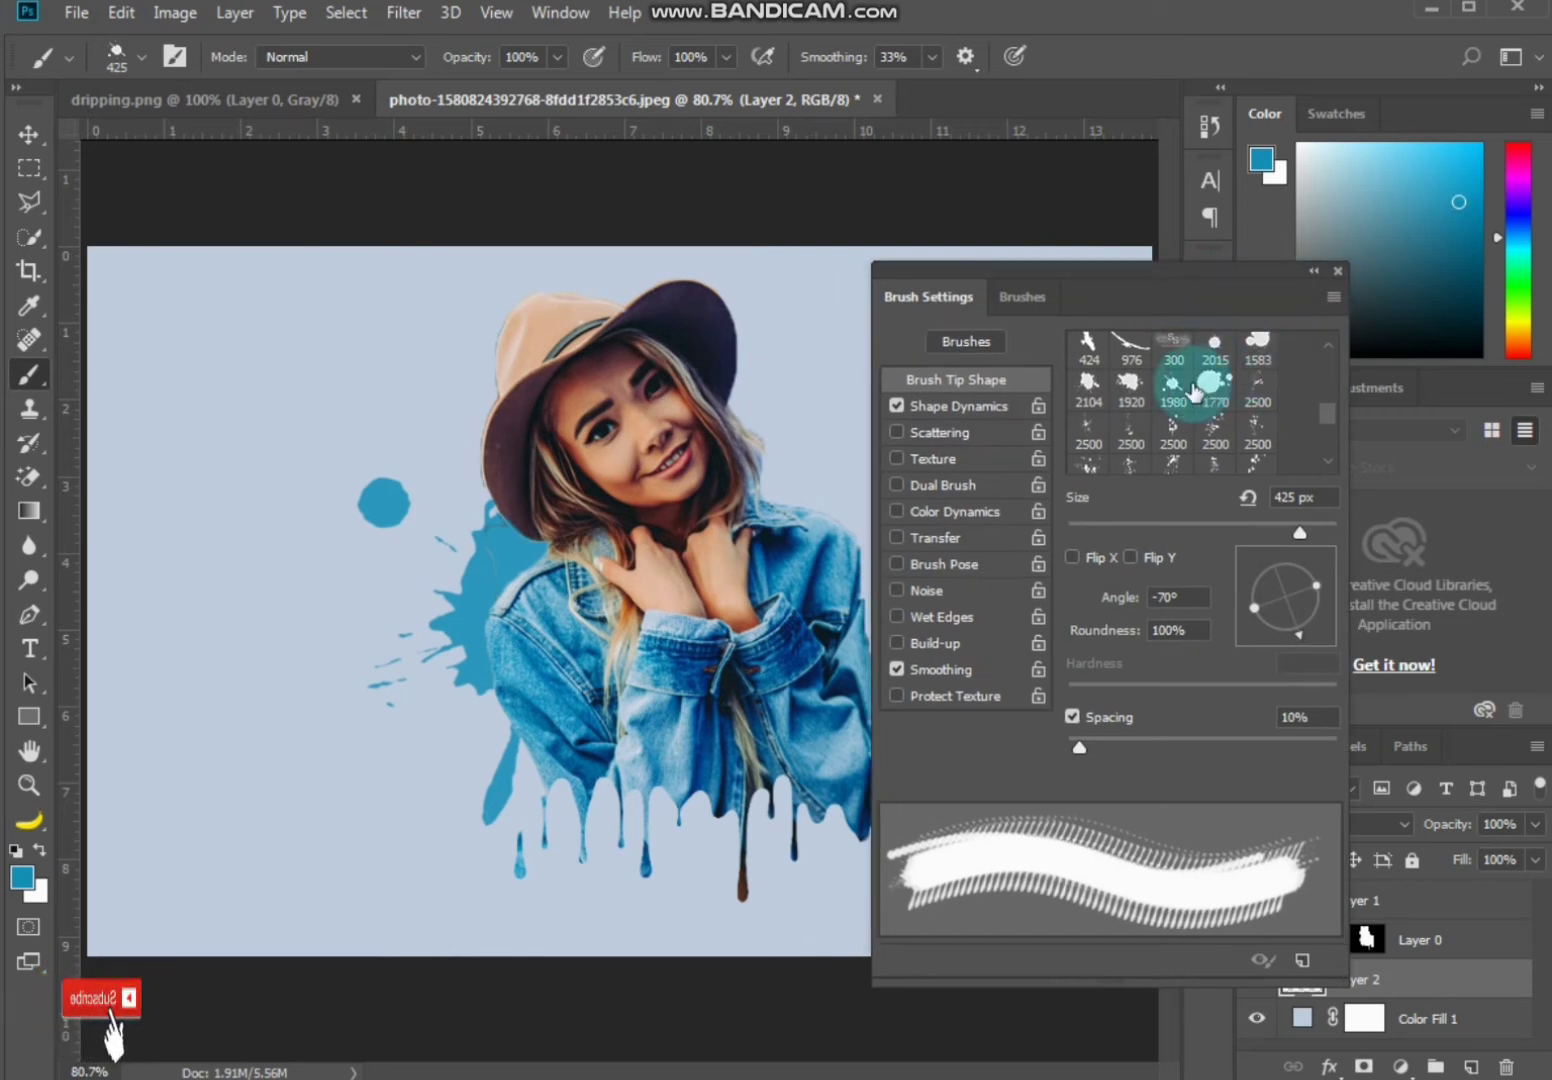
click(1090, 386)
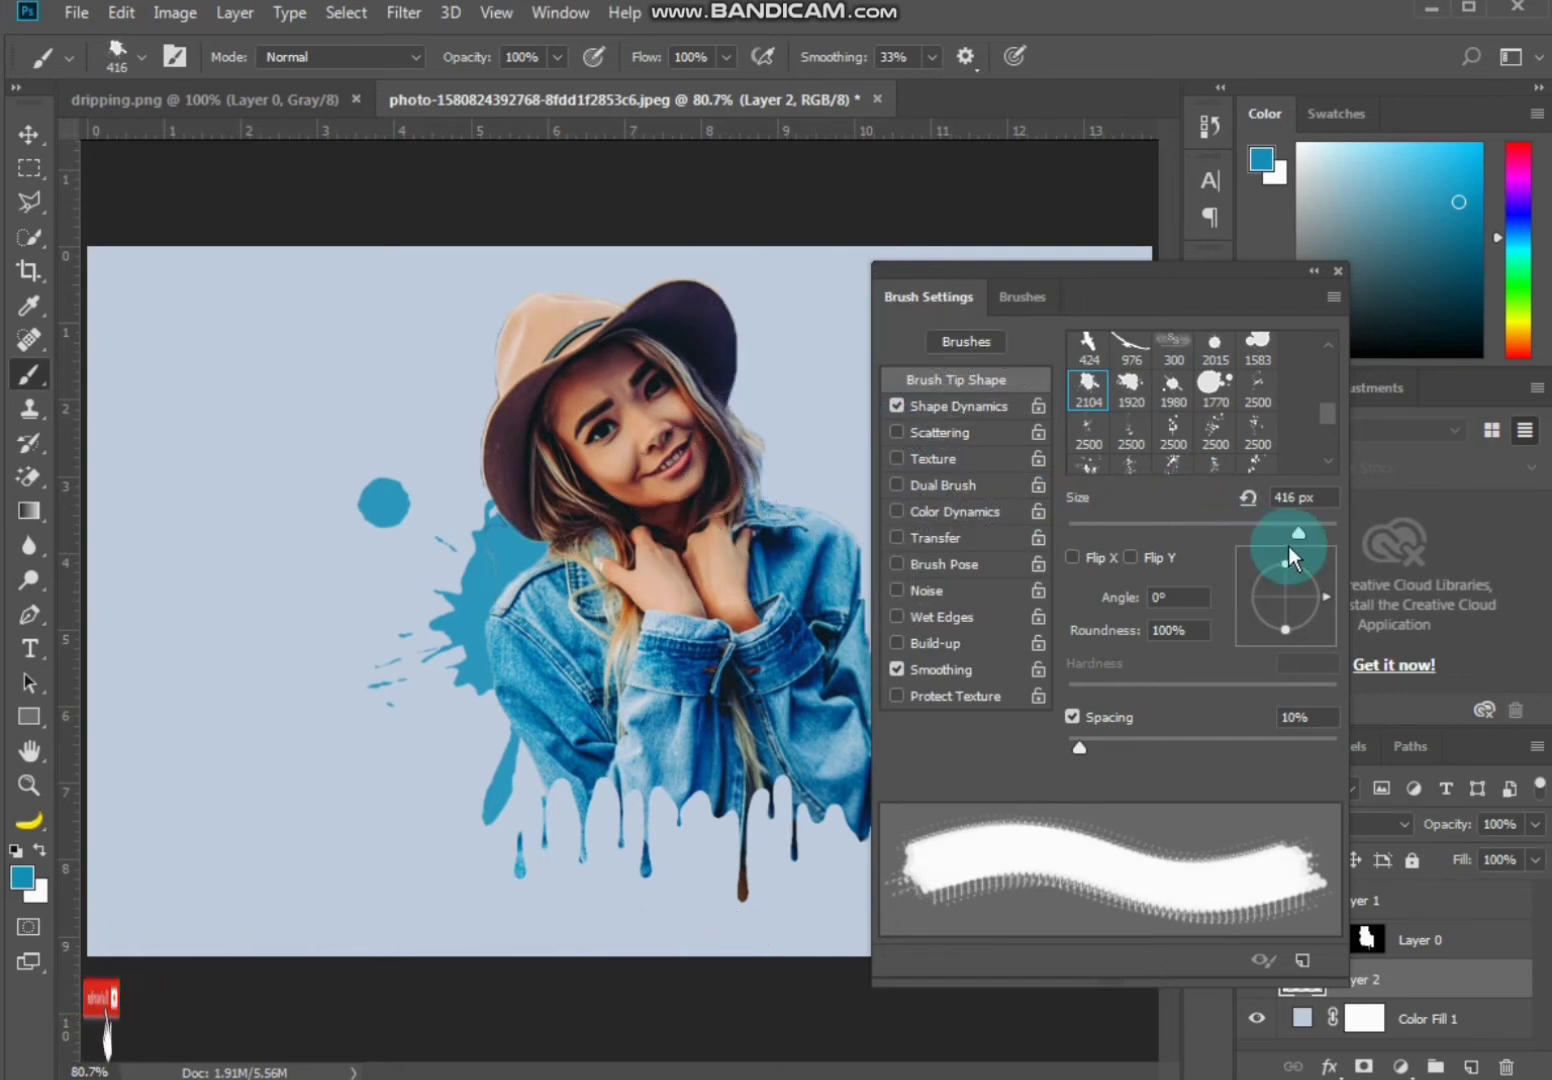
drag(1314, 556, 1300, 536)
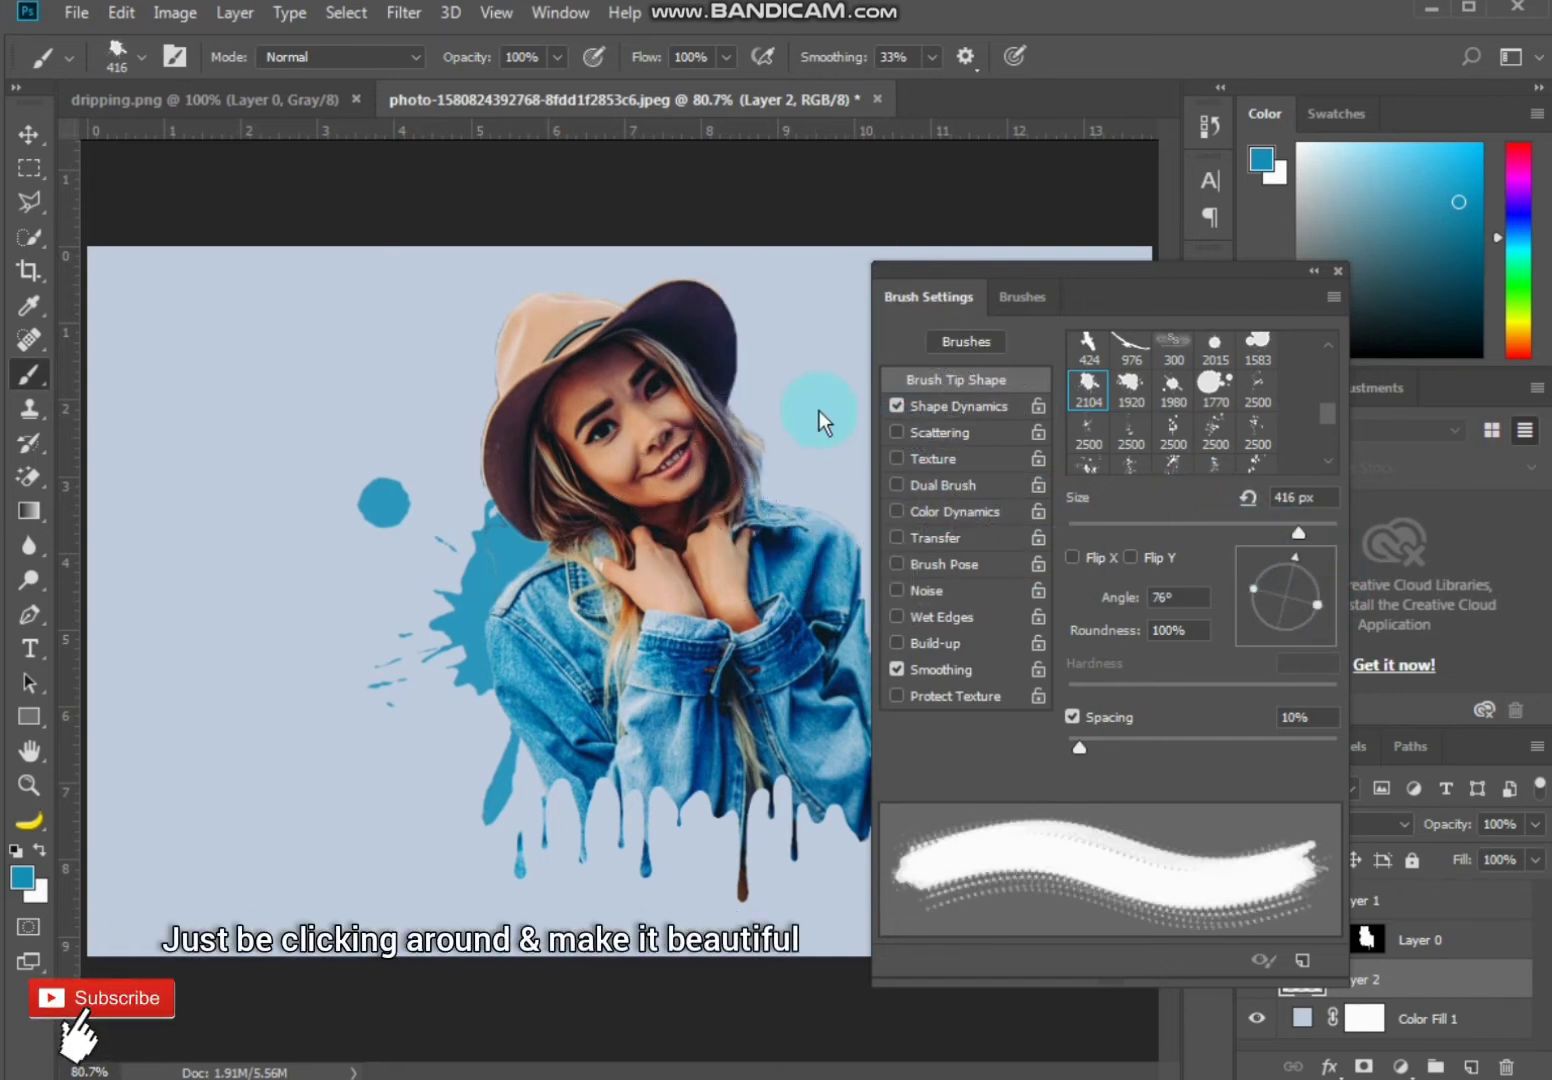
Stamp blue splatters on Layer 2 behind the image's right side of the jacket and around the drips, and finish brushing
click(850, 522)
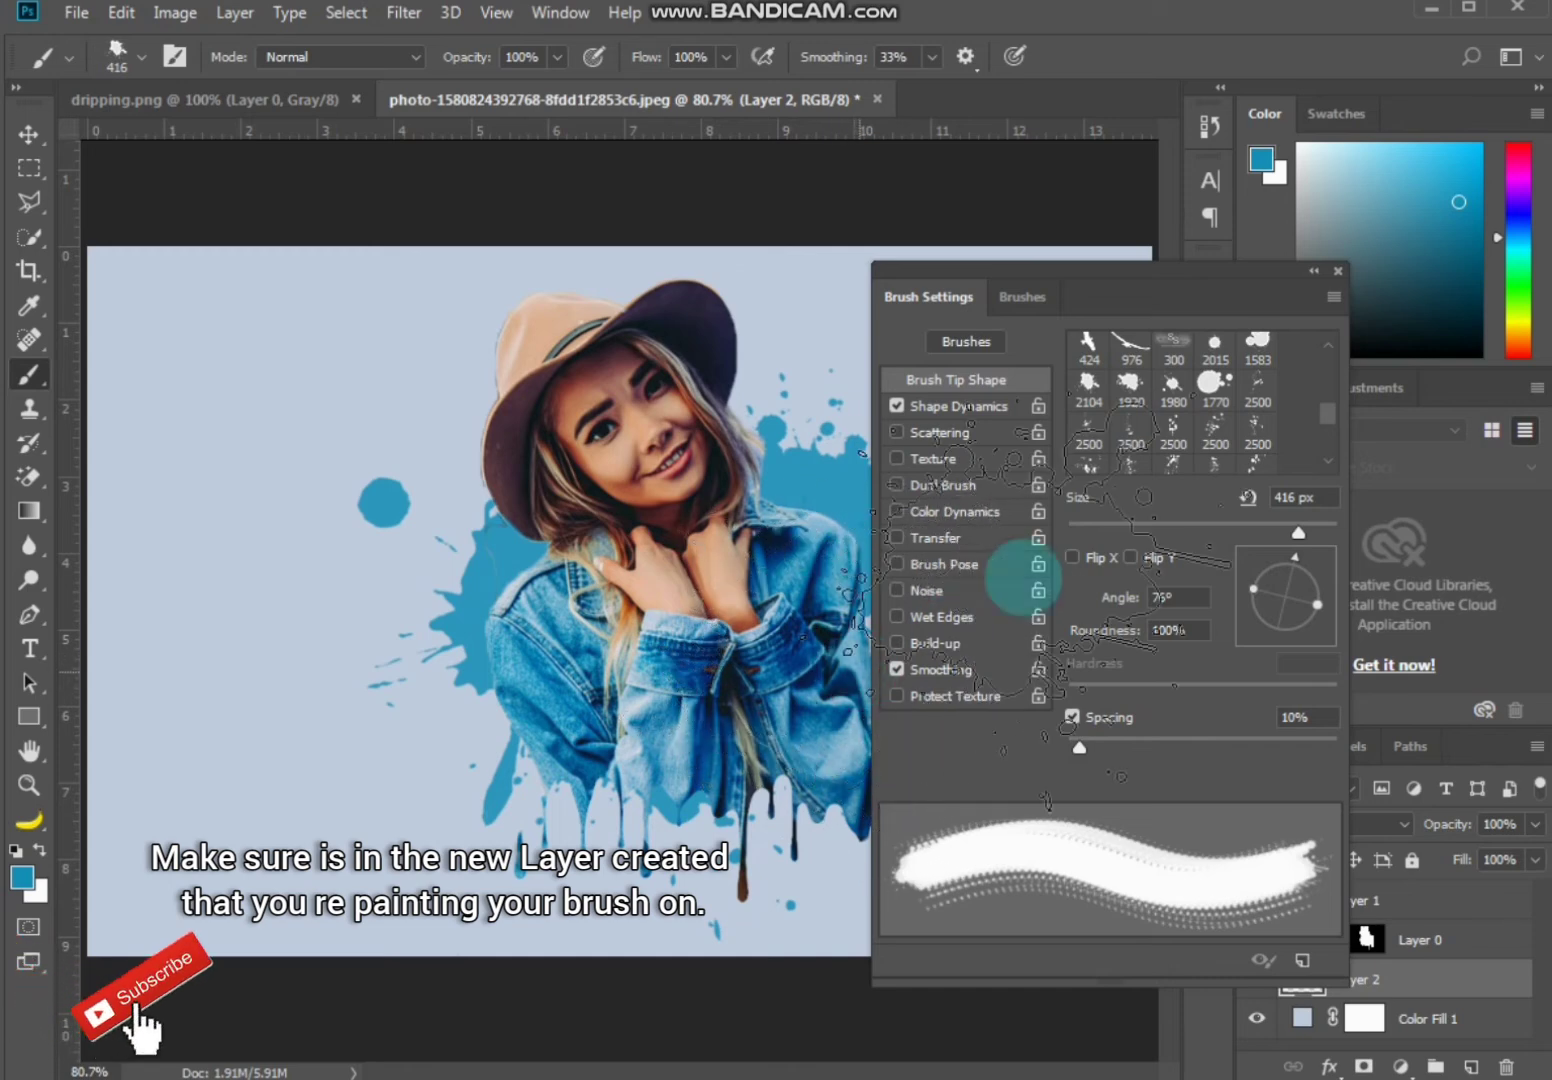
click(1313, 272)
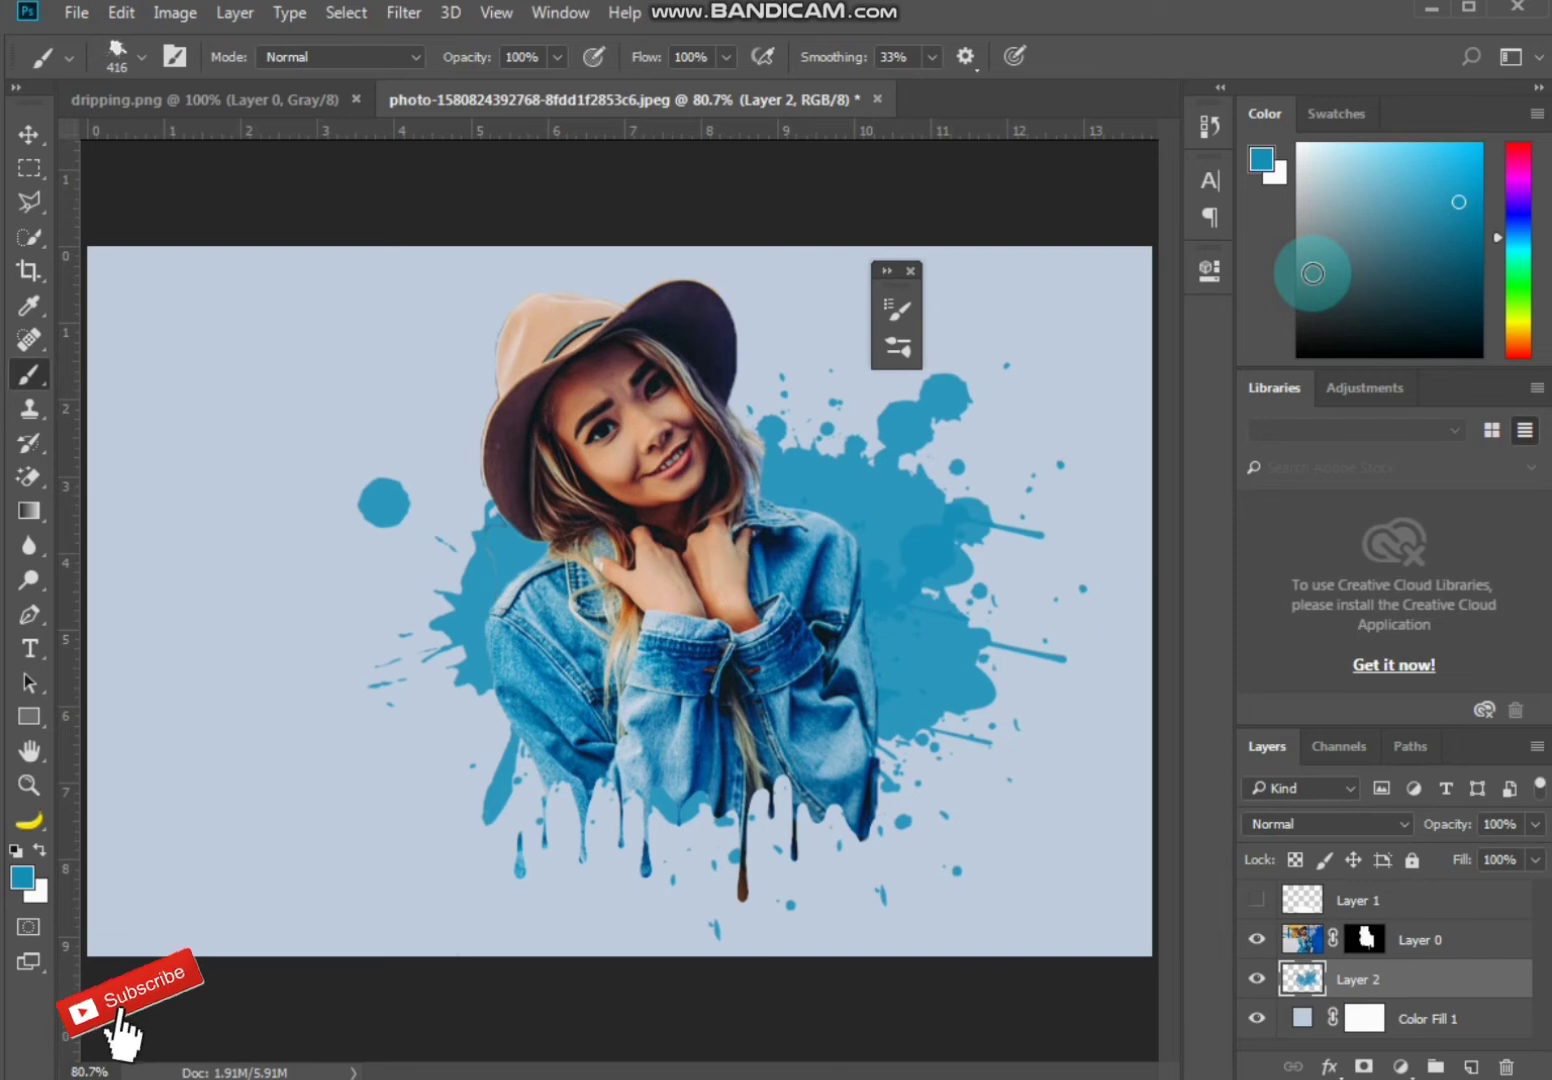
key(v)
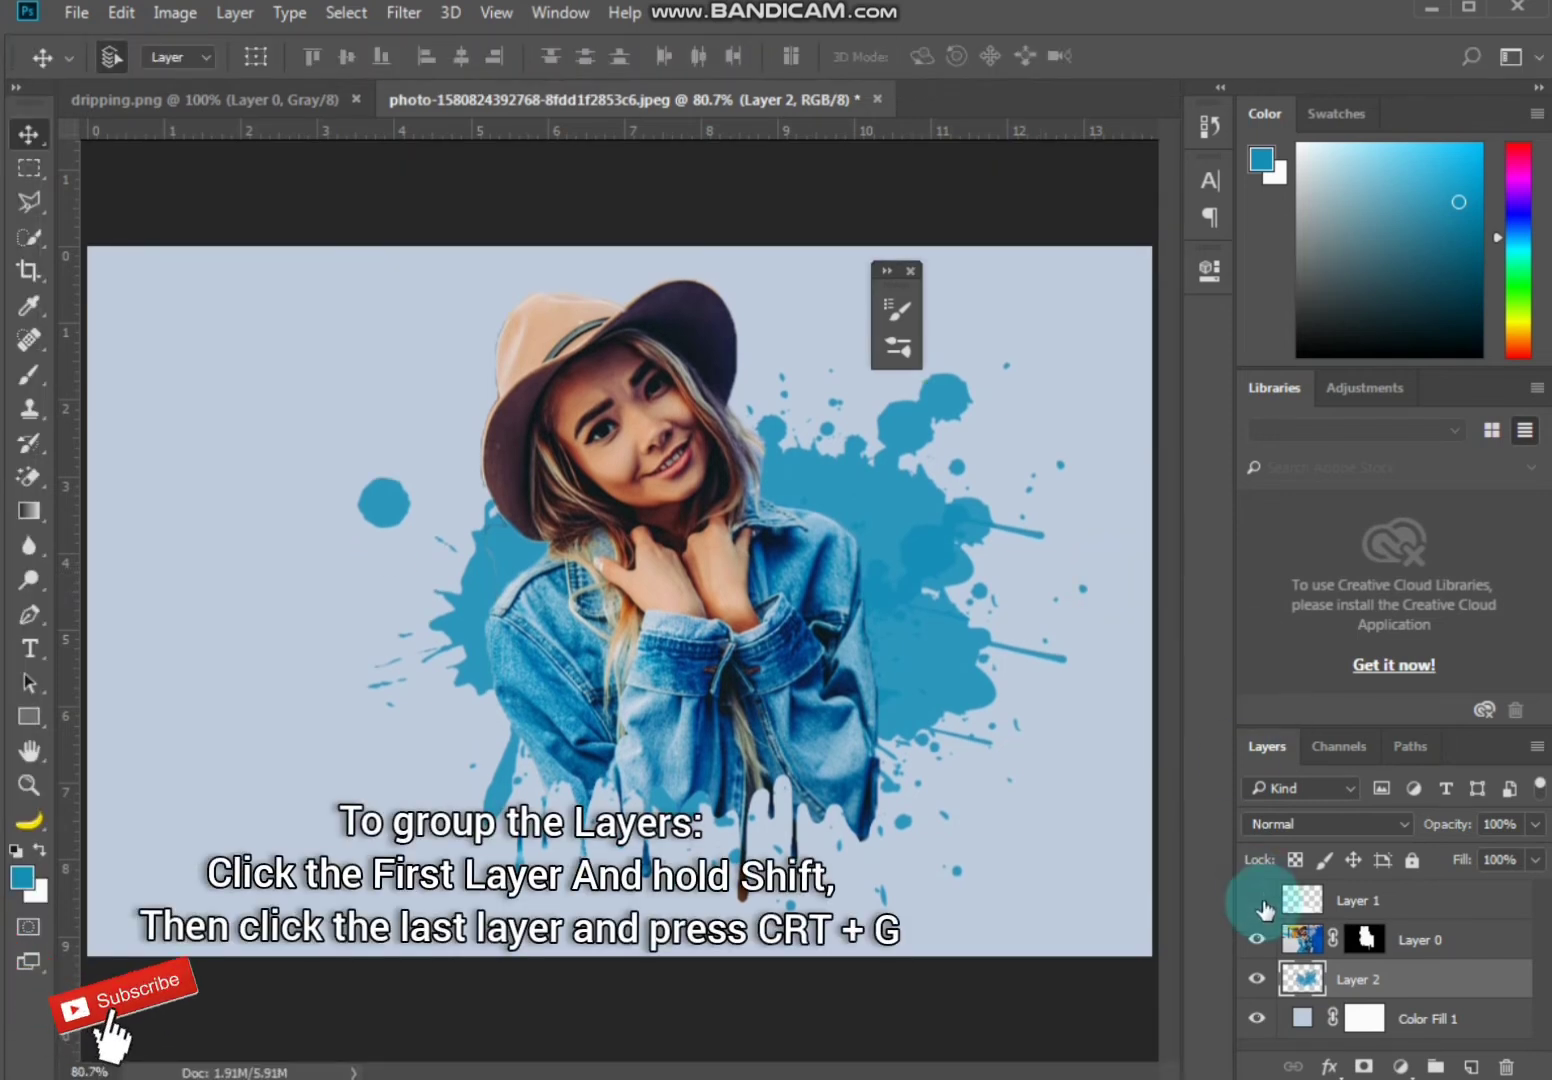
Group all the layers from Layer 1 down to Color Fill 1
click(1265, 906)
shift+click(1458, 1022)
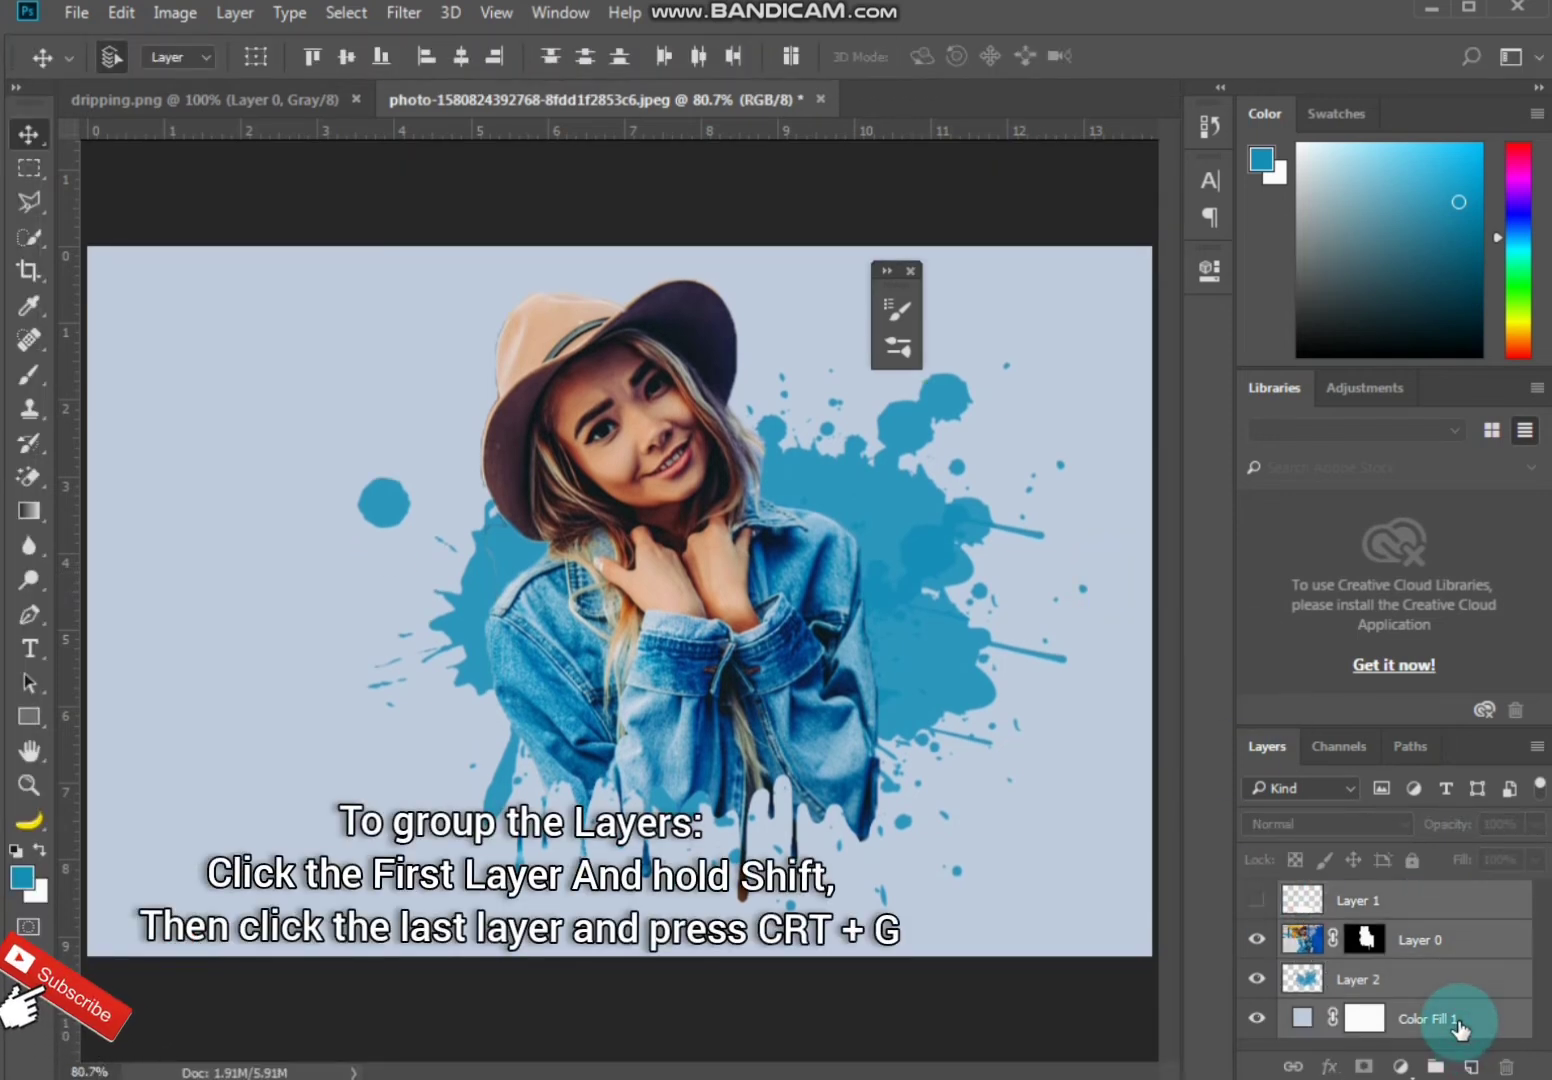
key(ctrl+g)
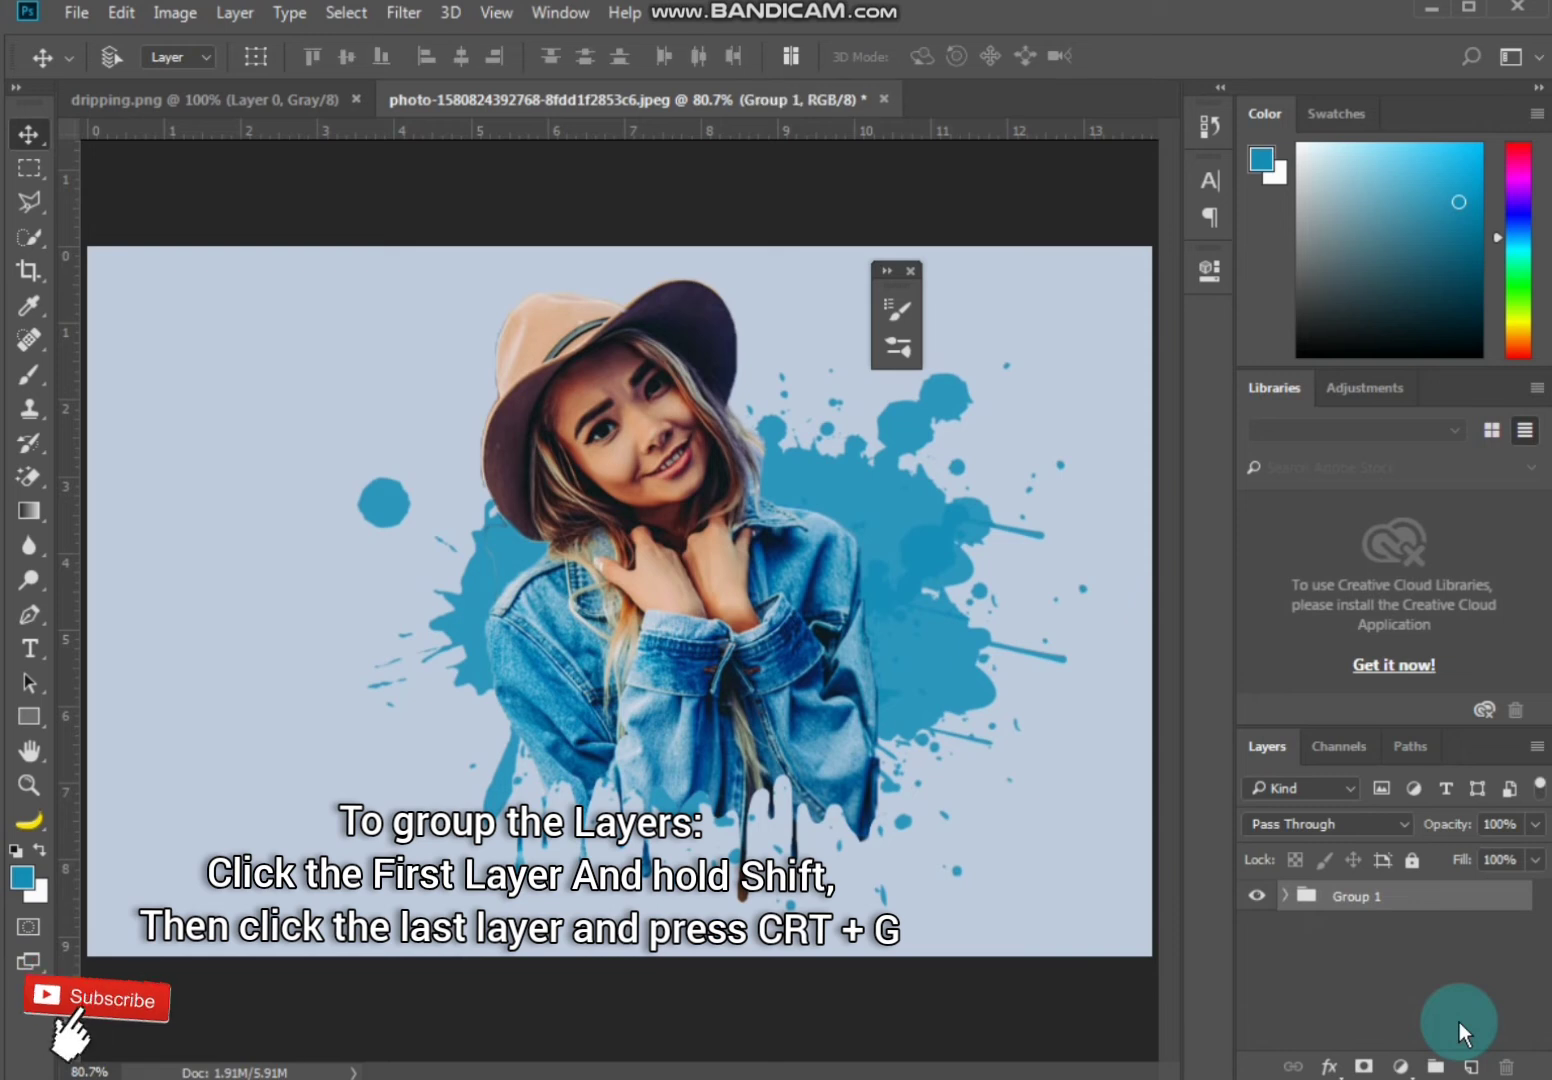
Add a Color Lookup adjustment layer above the group, using the 3DLUT file Fuji F125 Kodak 2393 (by Adobe).cube
click(1399, 1066)
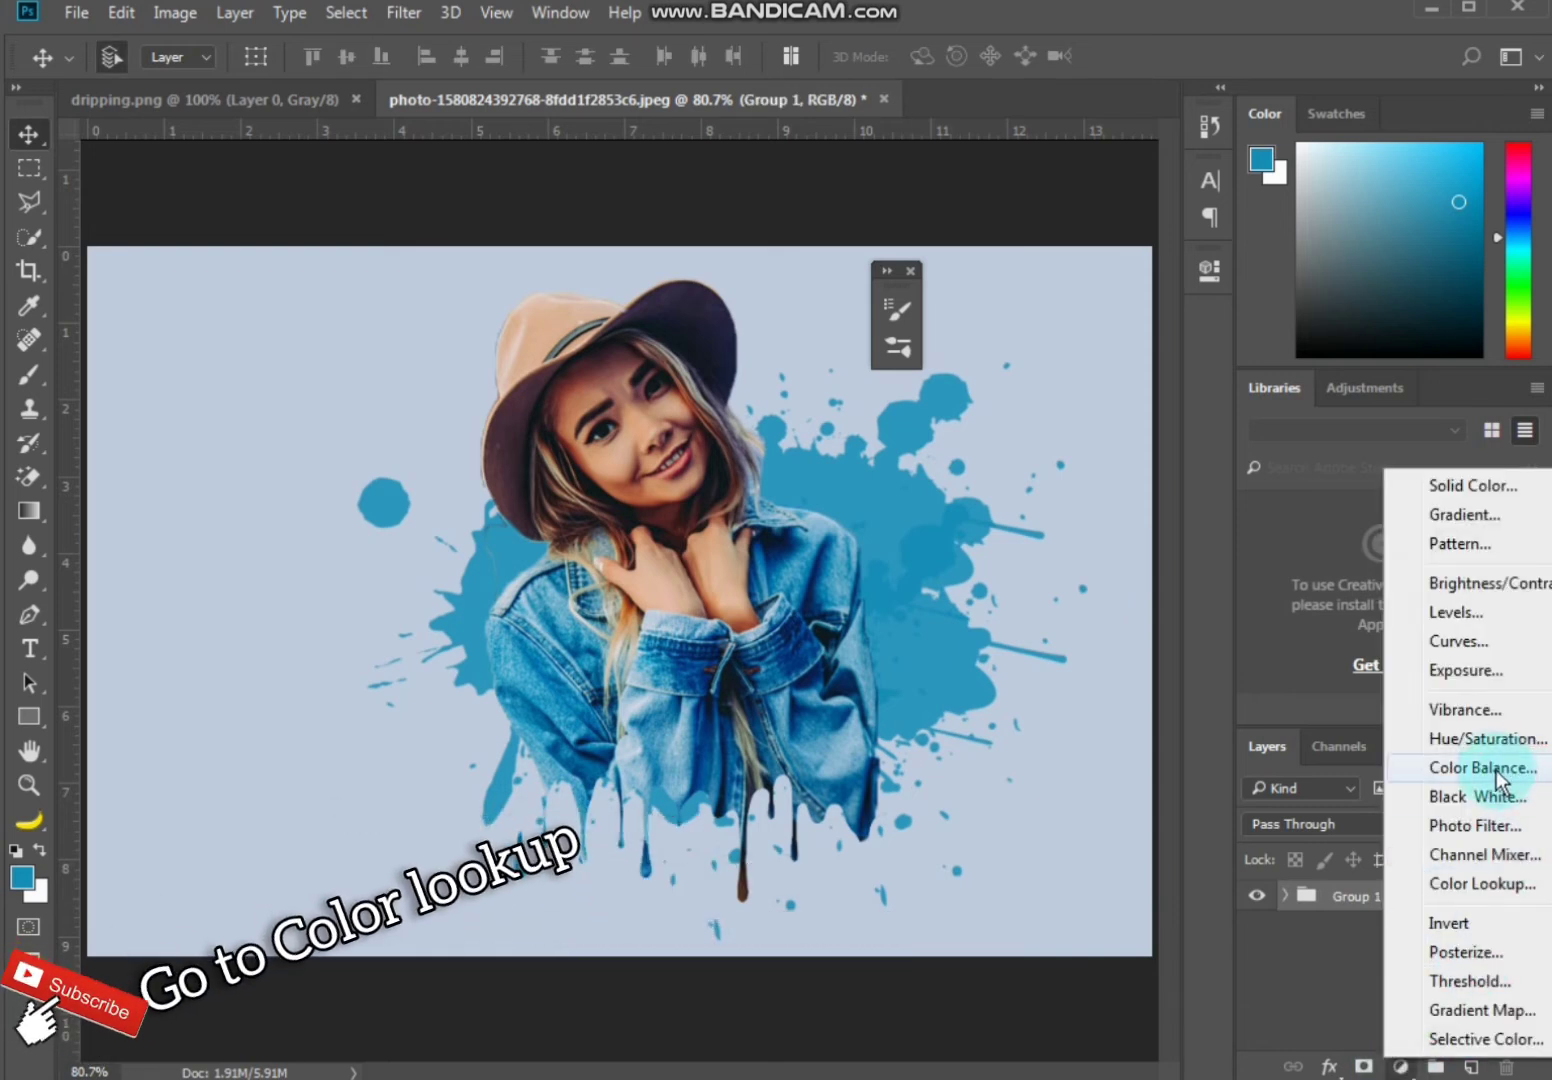
click(1480, 884)
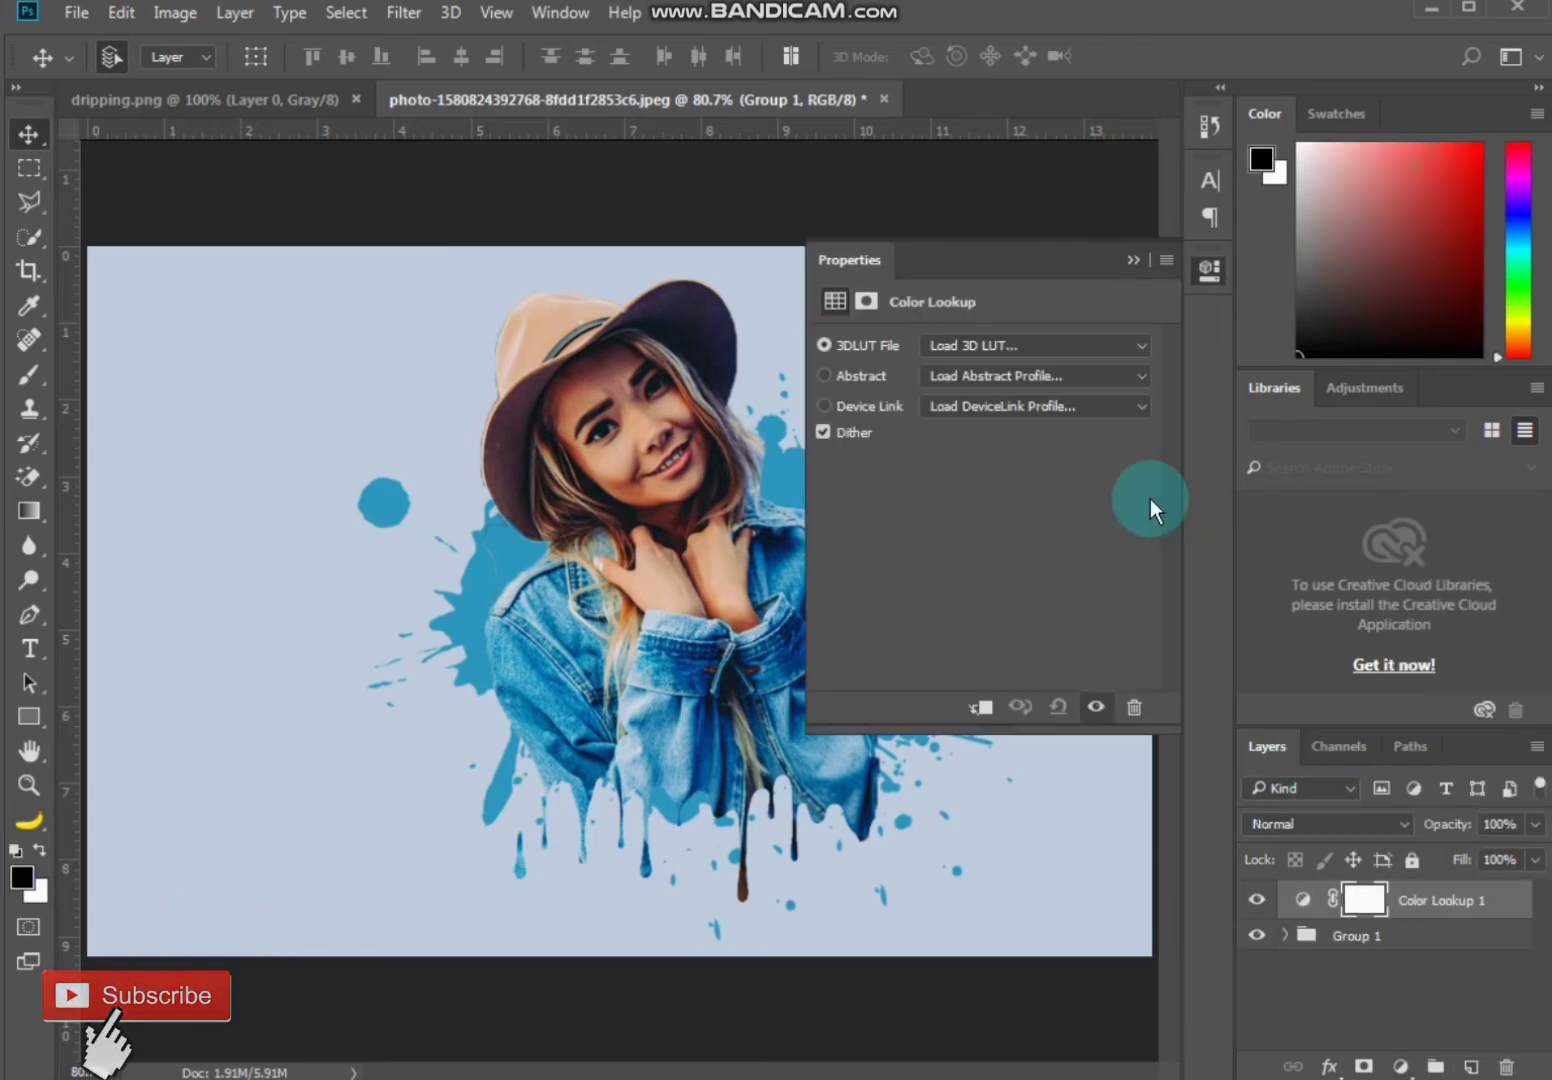
click(1071, 348)
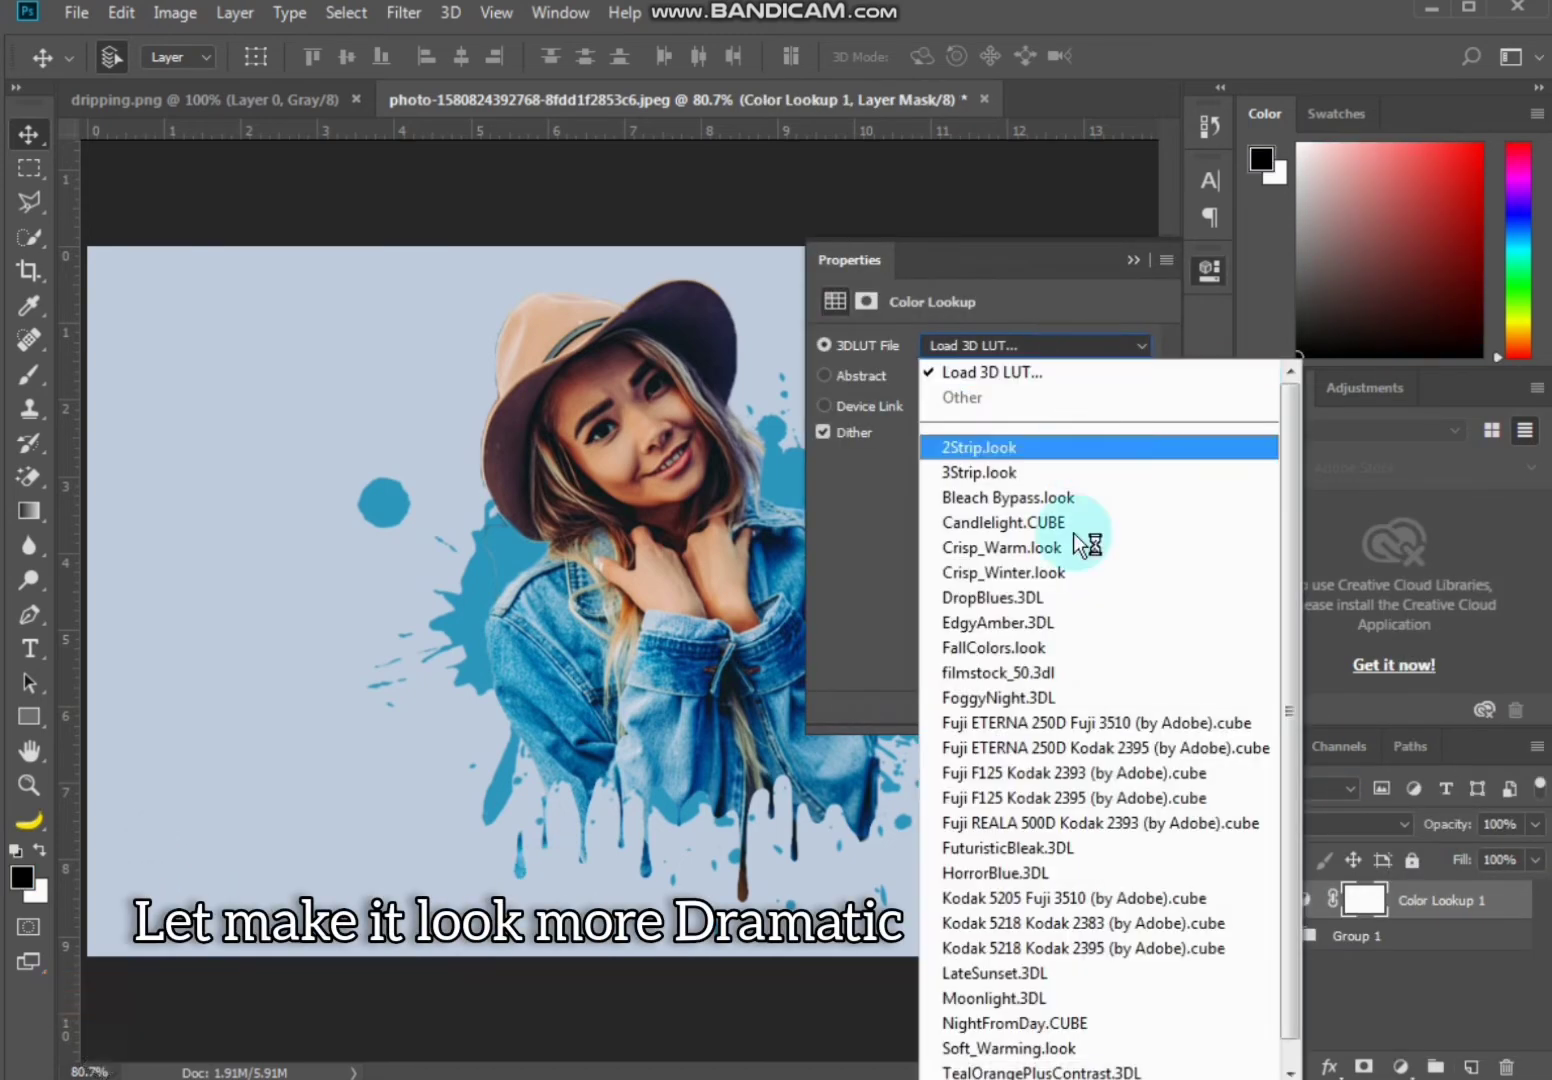
click(1079, 724)
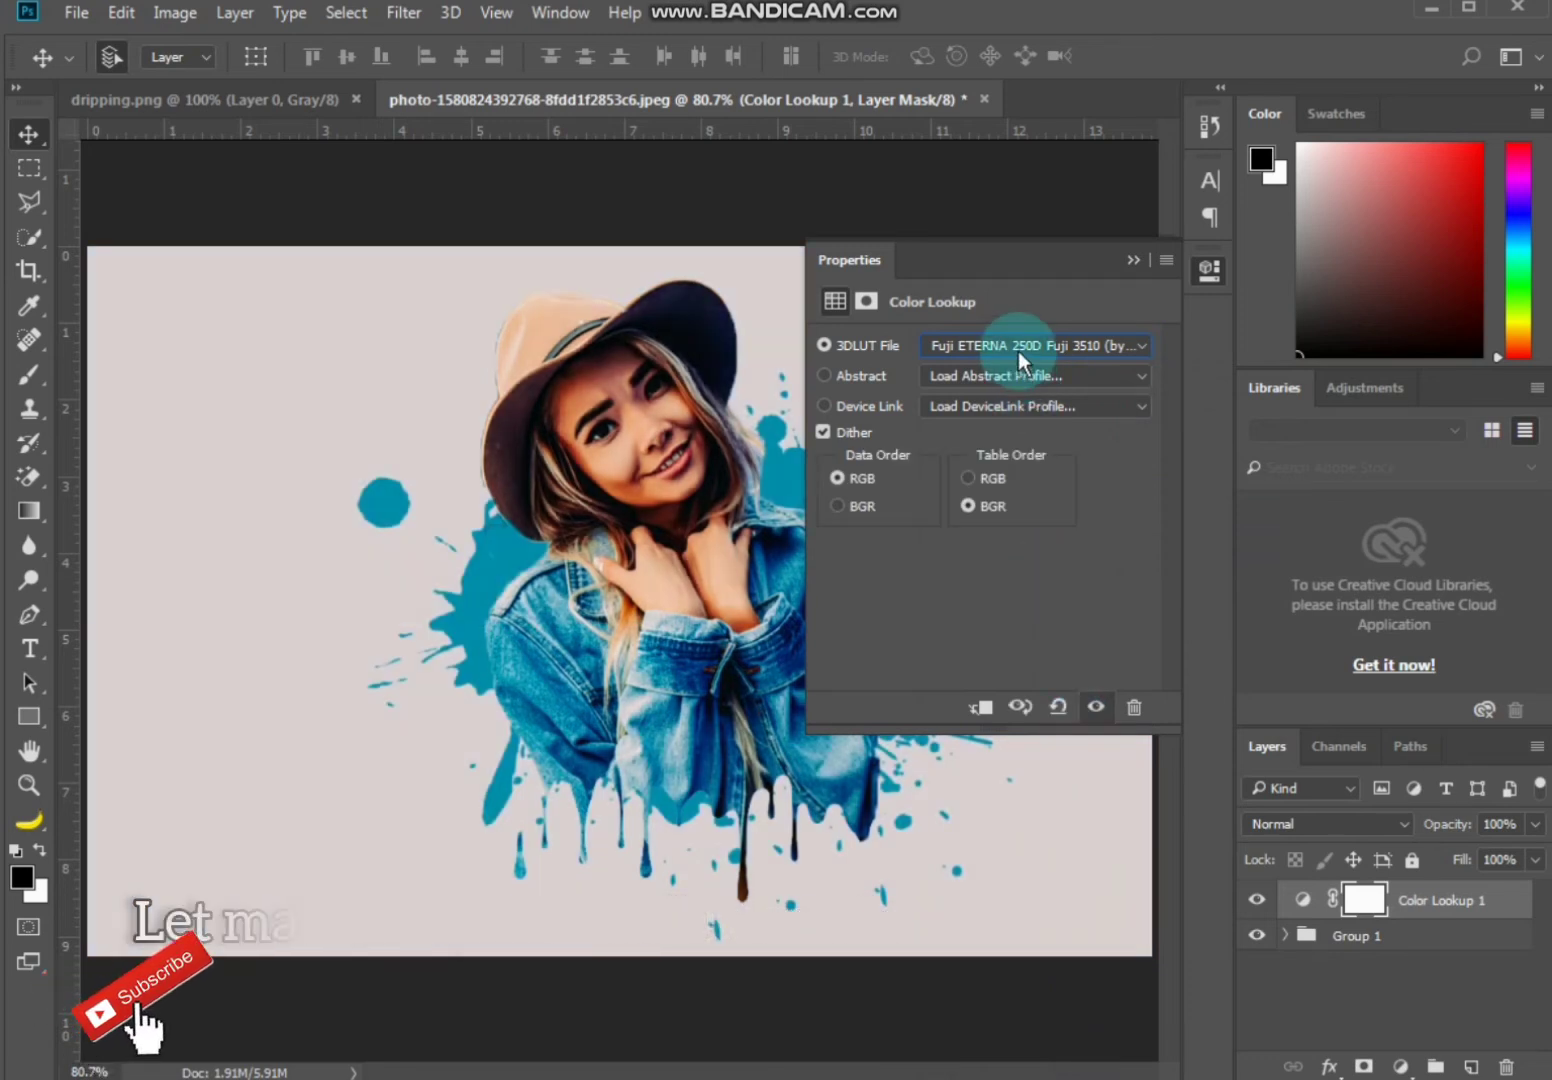
key(Down)
key(Down)
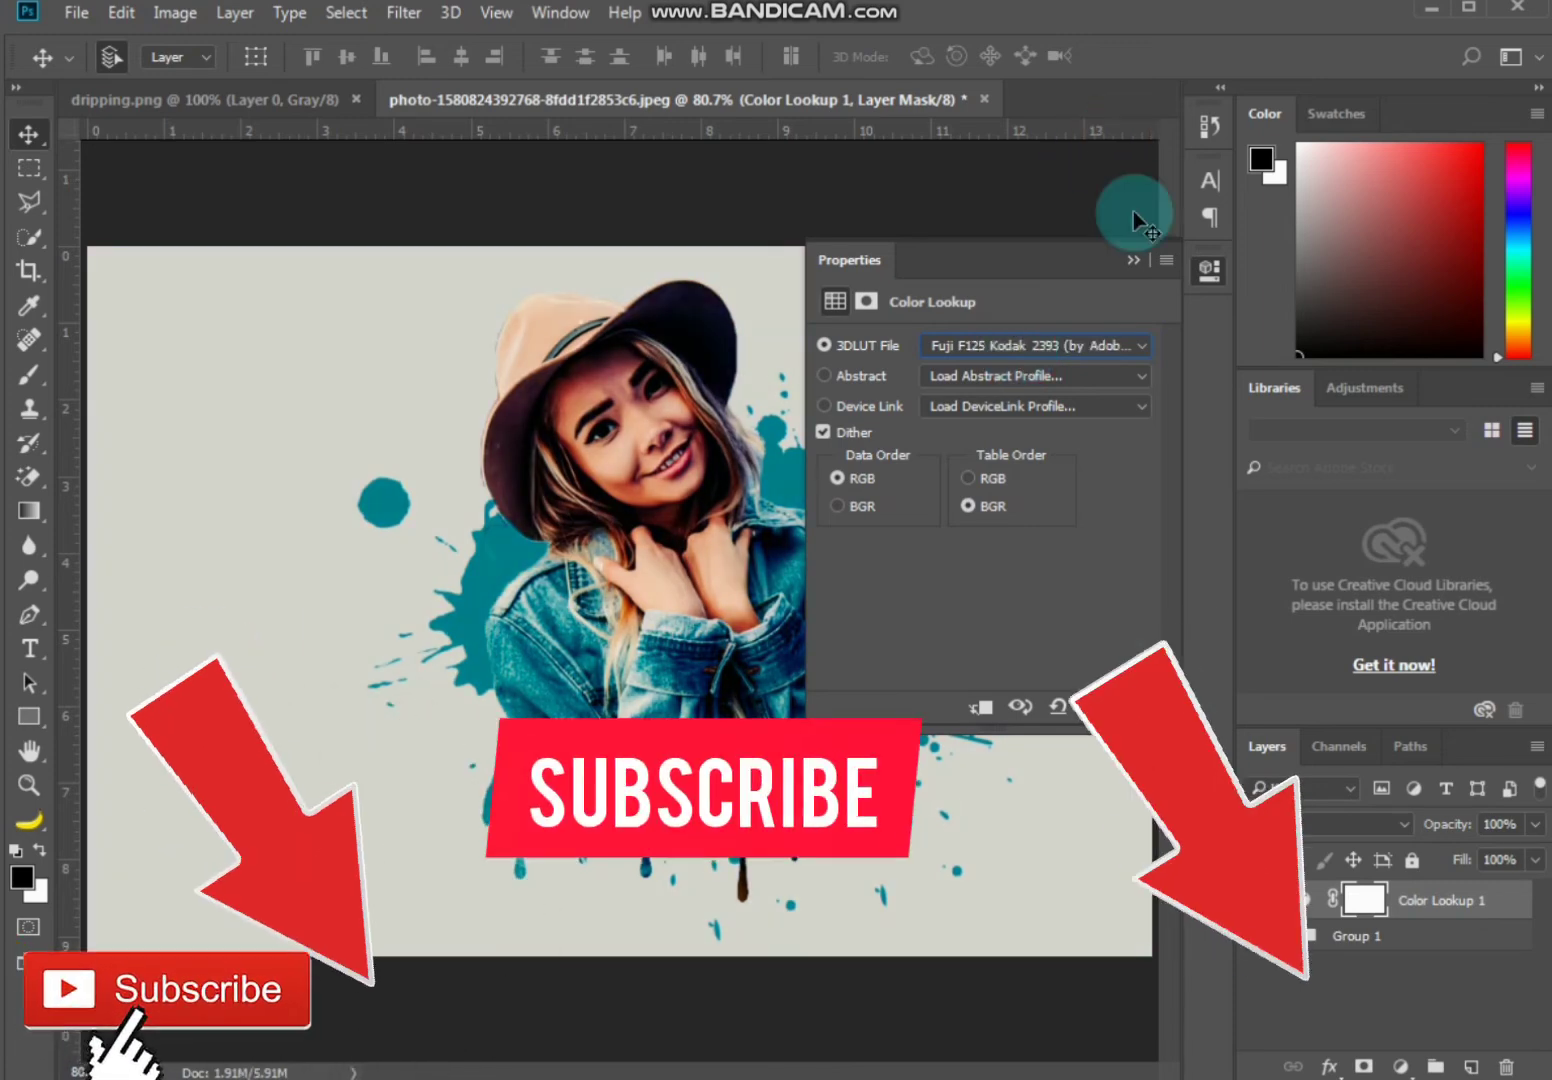
click(1135, 261)
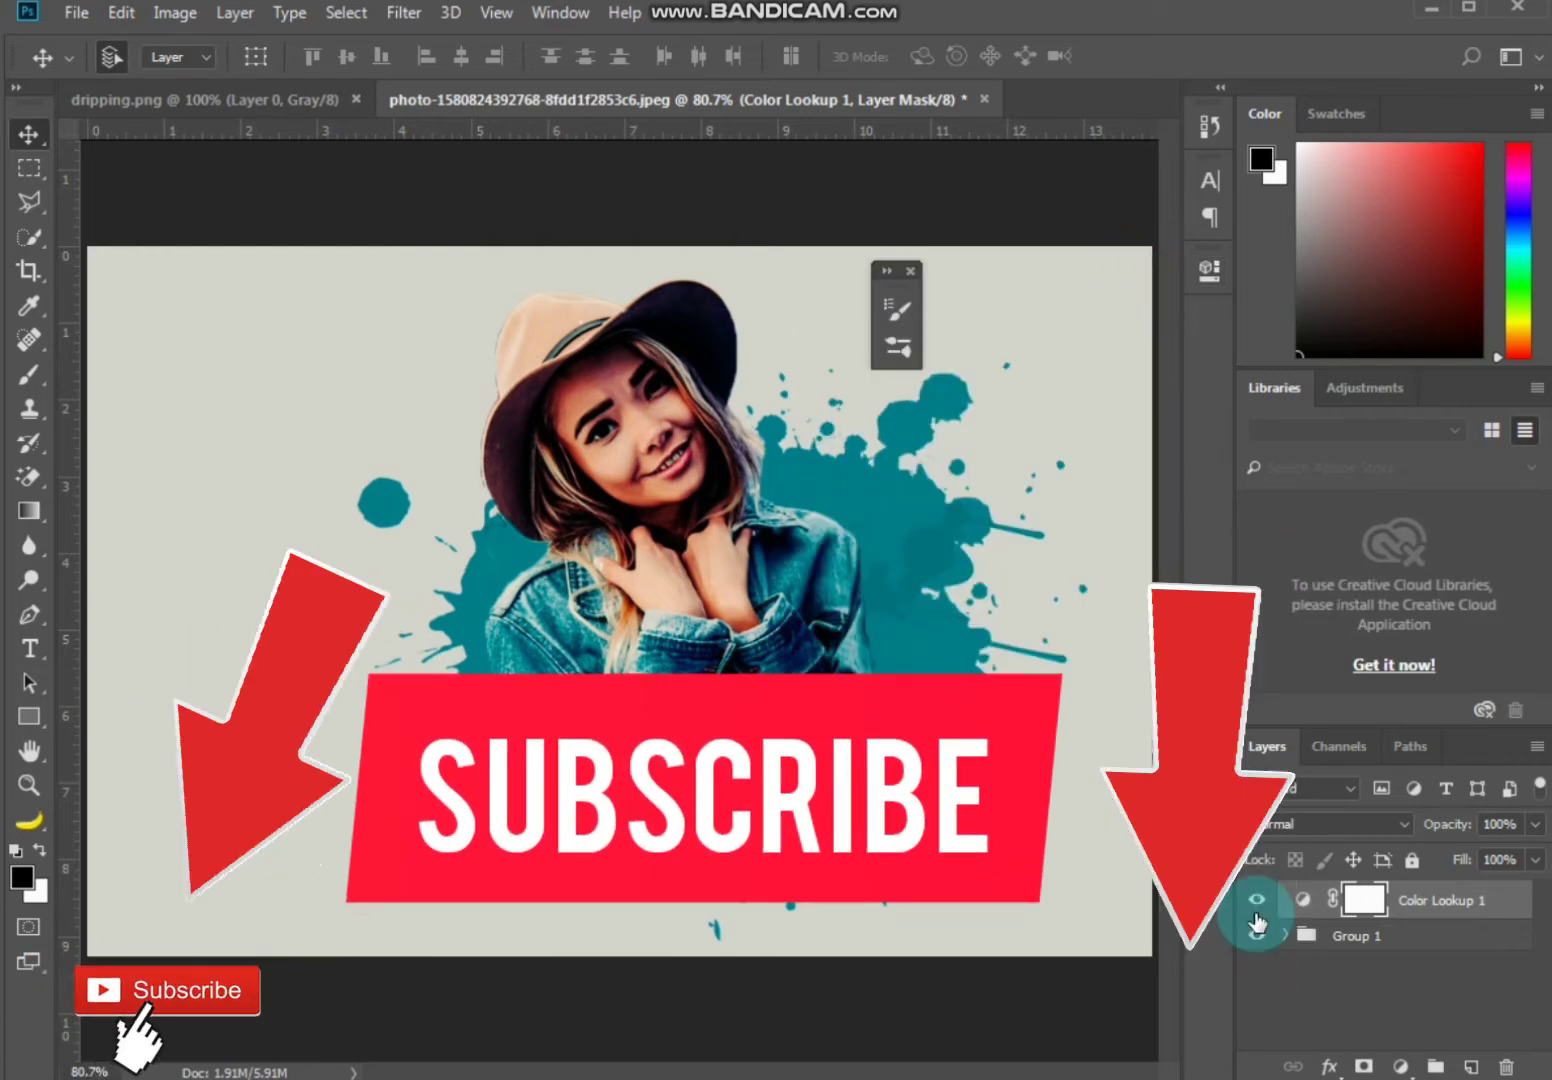
Compare the image with and without the Color Lookup layer, and set that layer's opacity to 80%
click(1257, 902)
click(1257, 910)
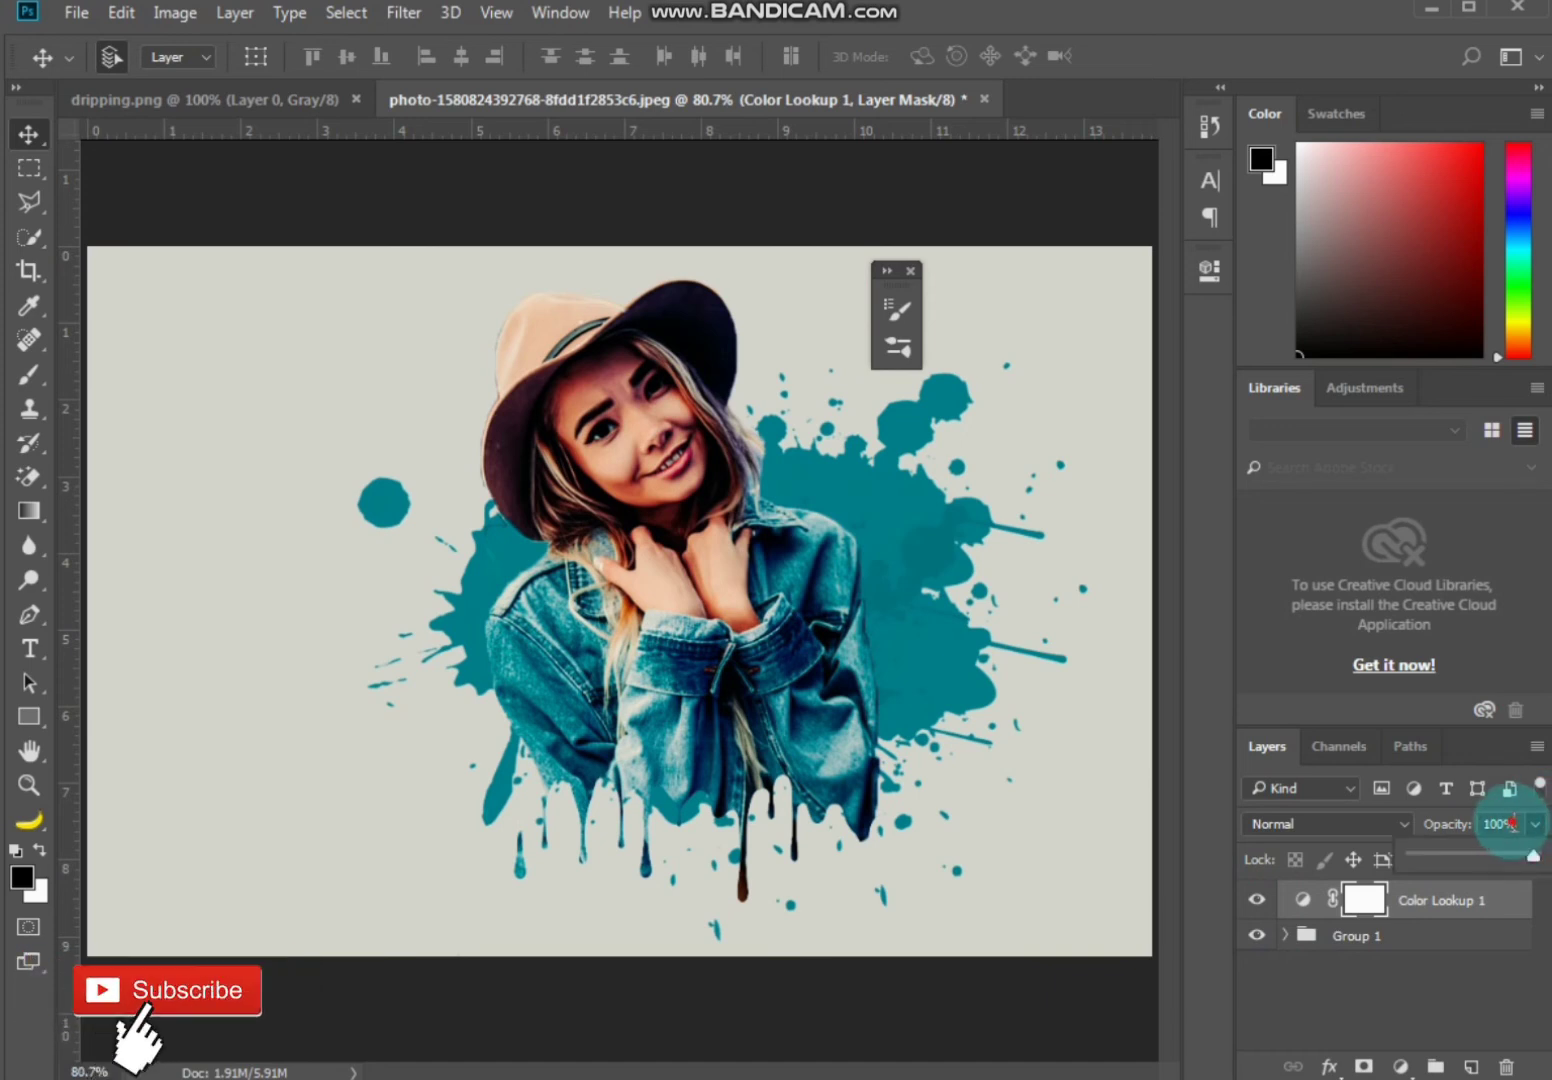
text(80)
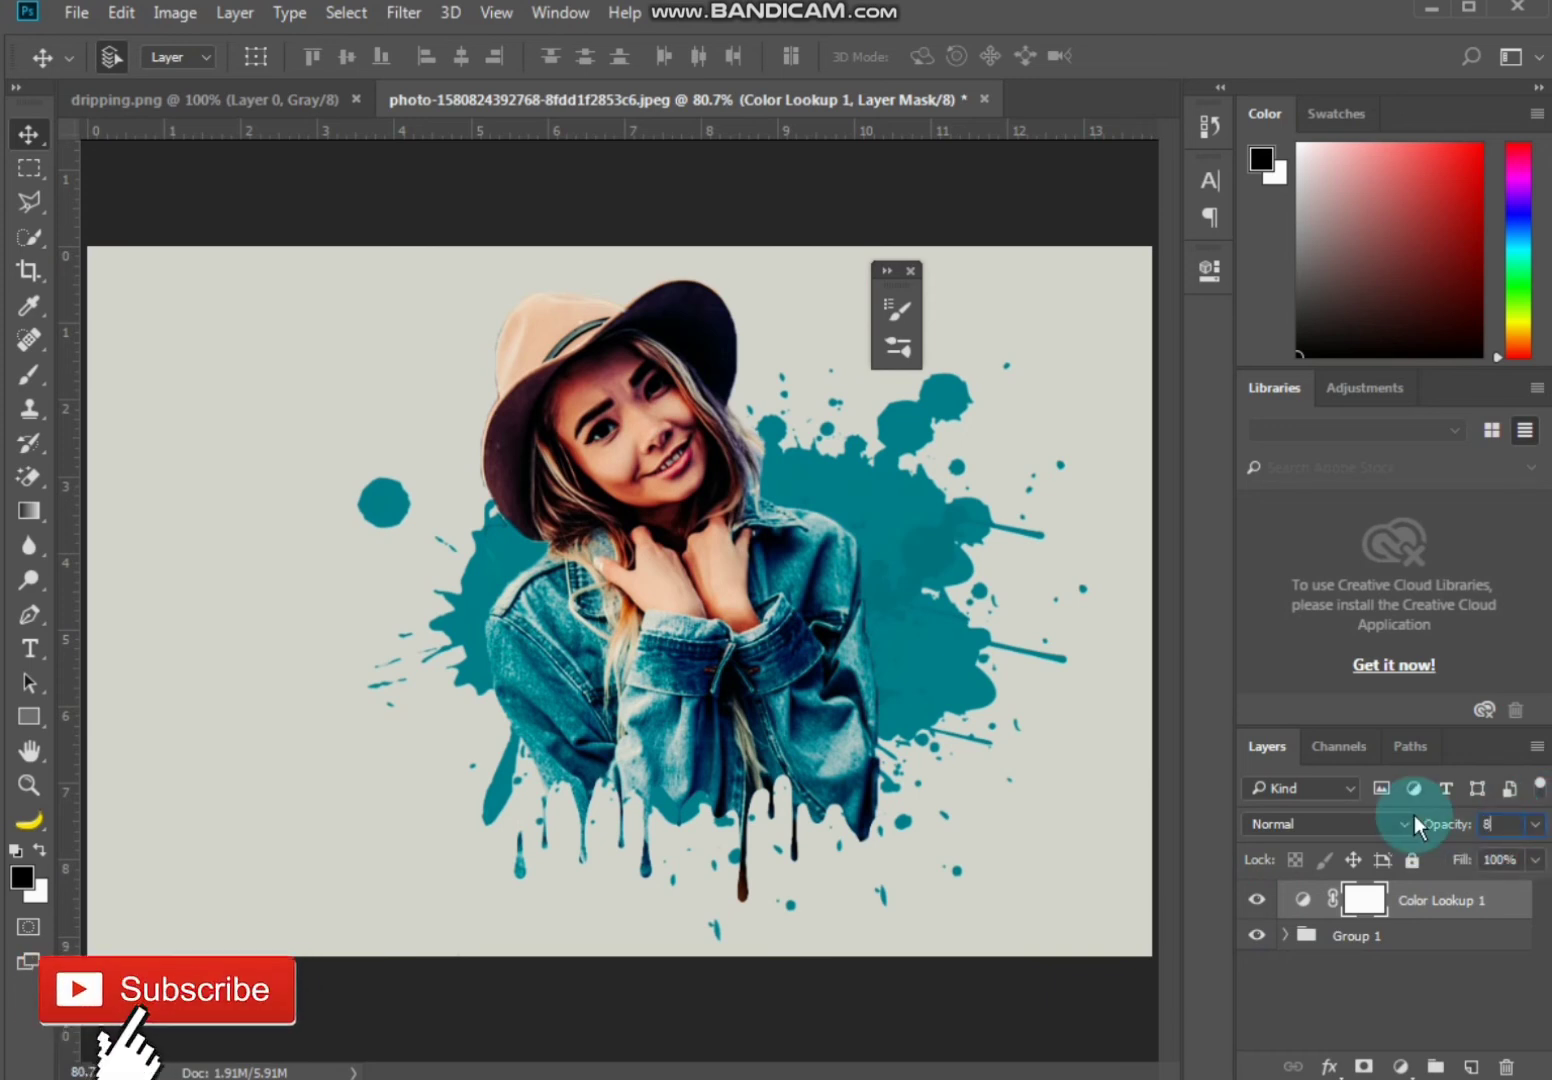